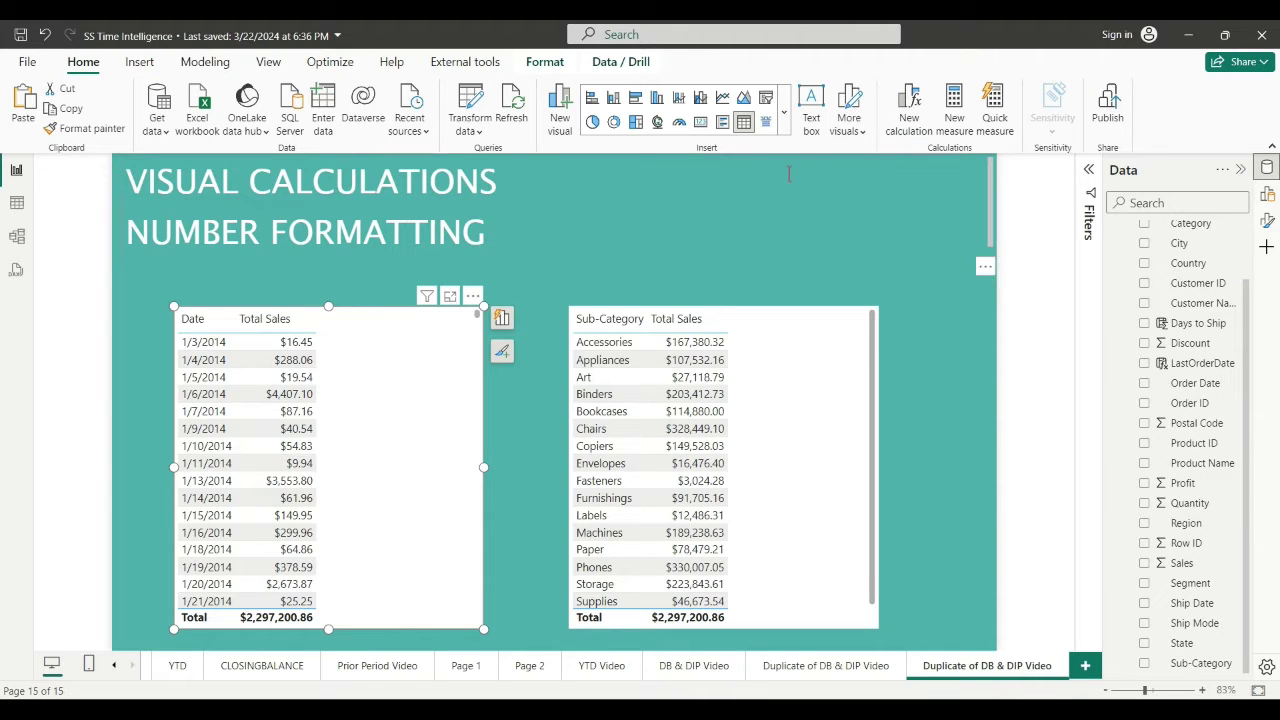
- Add a Running sum column using RUNNINGSUM([Total Sales]) to the Date table and return to the report
{"action": "left_click", "coordinate": [903, 114]}
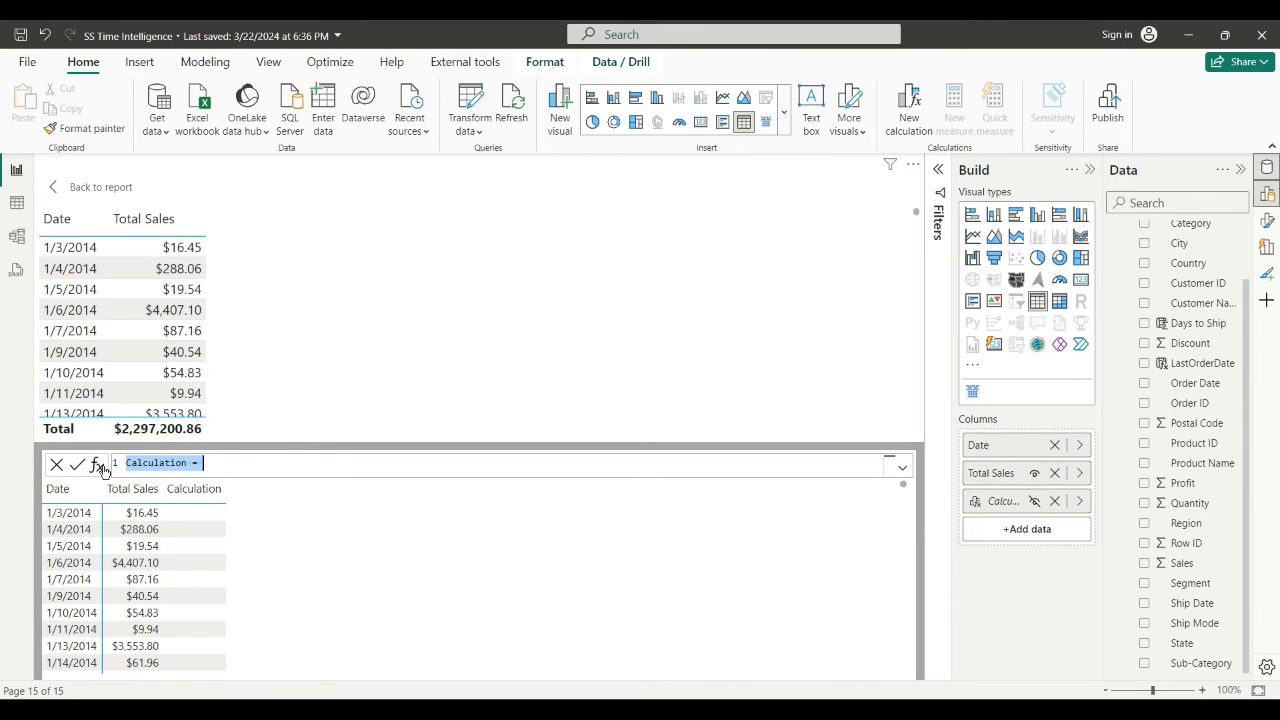
{"action": "left_click", "coordinate": [98, 467]}
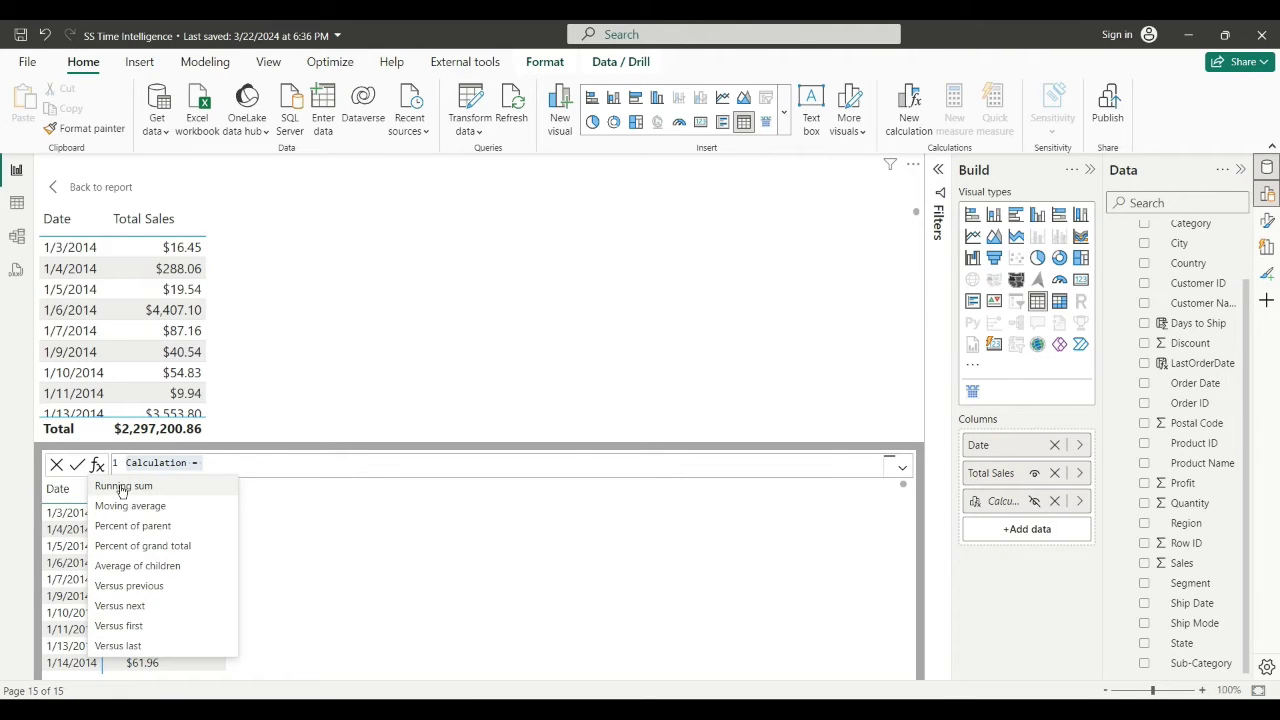
{"action": "left_click", "coordinate": [122, 486]}
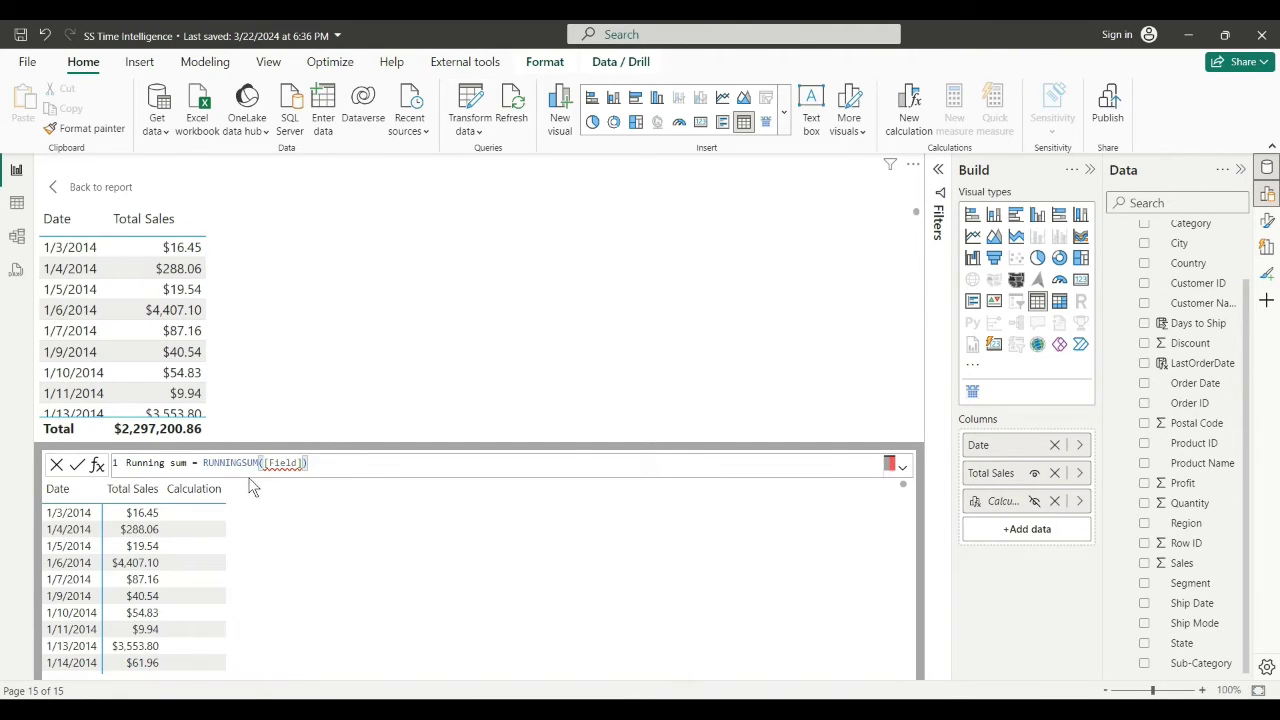
{"action": "left_click", "coordinate": [367, 461]}
{"action": "left_click_drag", "start_coordinate": [268, 463], "coordinate": [292, 466]}
{"action": "type", "text": "T"}
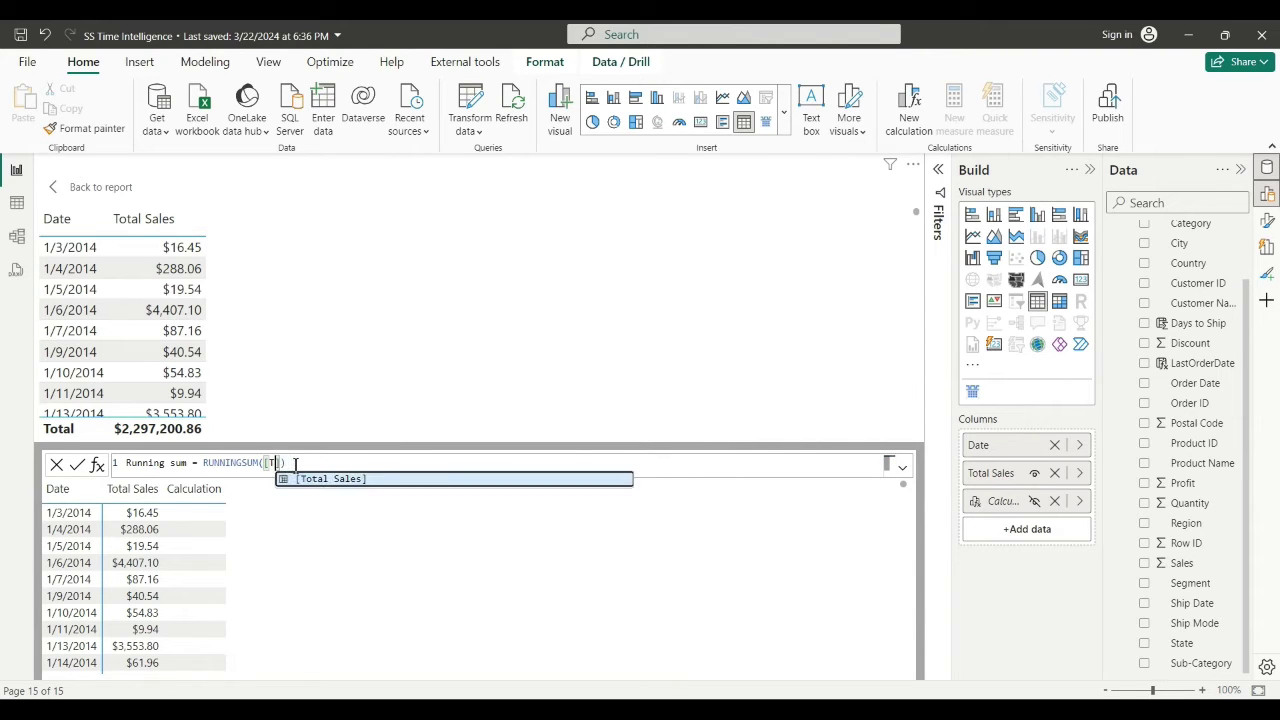
{"action": "type", "text": "otal"}
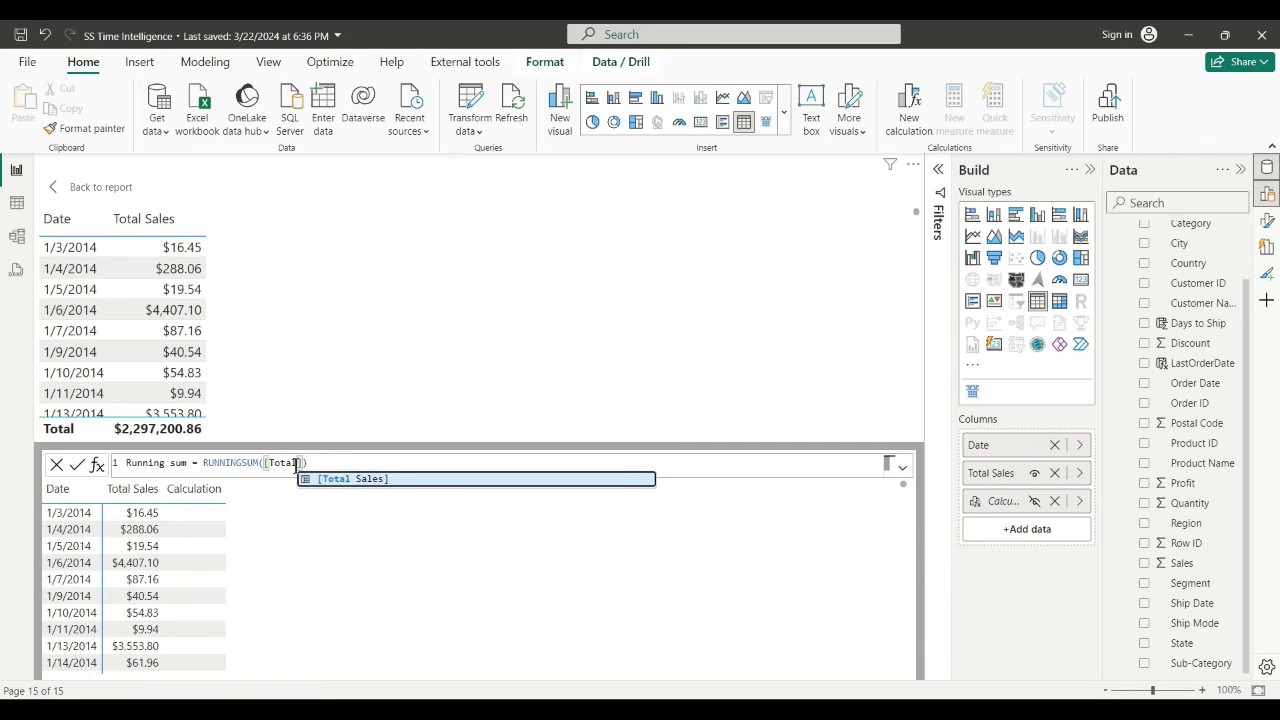
{"action": "key", "text": "Tab"}
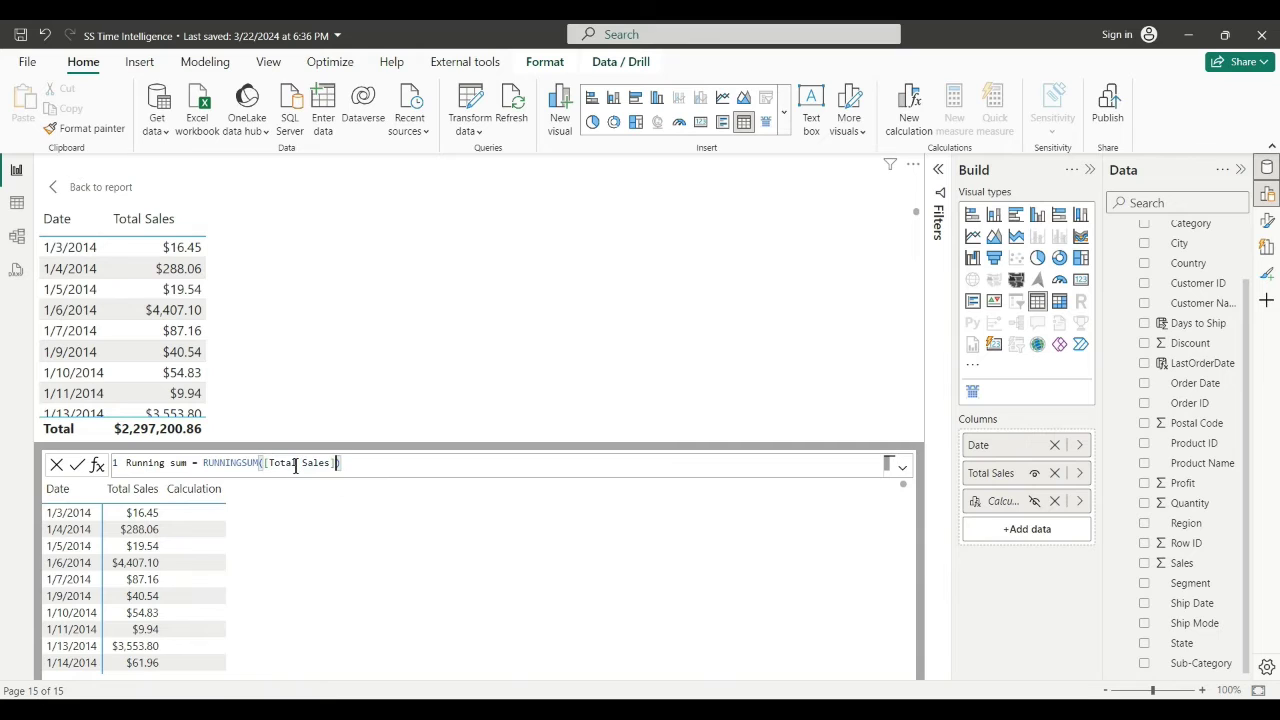
{"action": "left_click", "coordinate": [75, 469]}
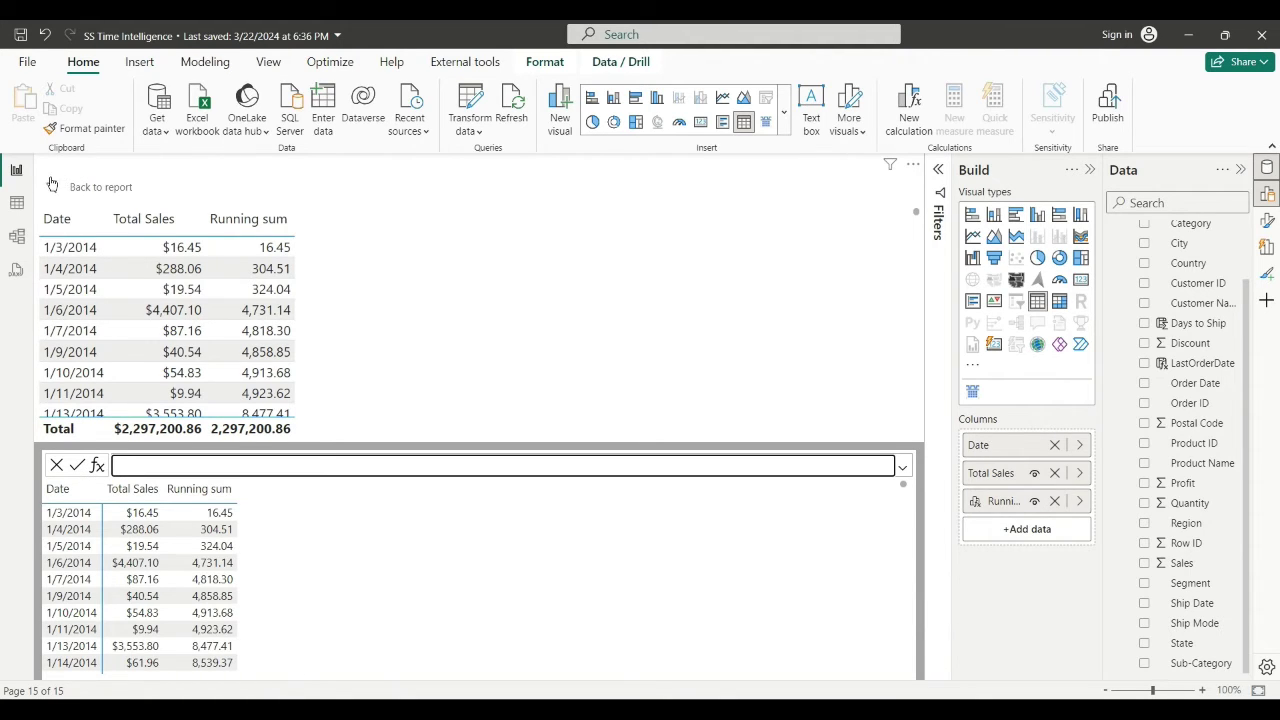
{"action": "left_click", "coordinate": [50, 188]}
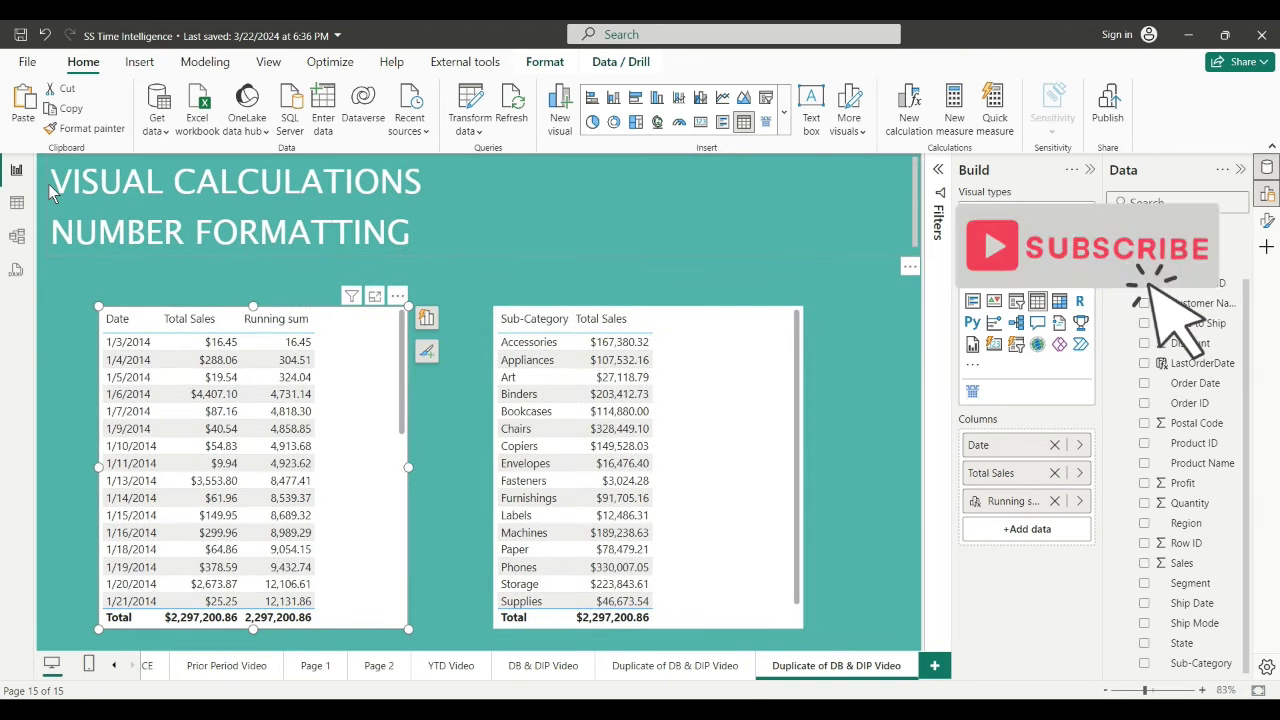
- Insert a Percent of grand total calculation on the Sub-Category table with DIVIDE's field set to [Total Sales]
{"action": "left_click", "coordinate": [716, 485]}
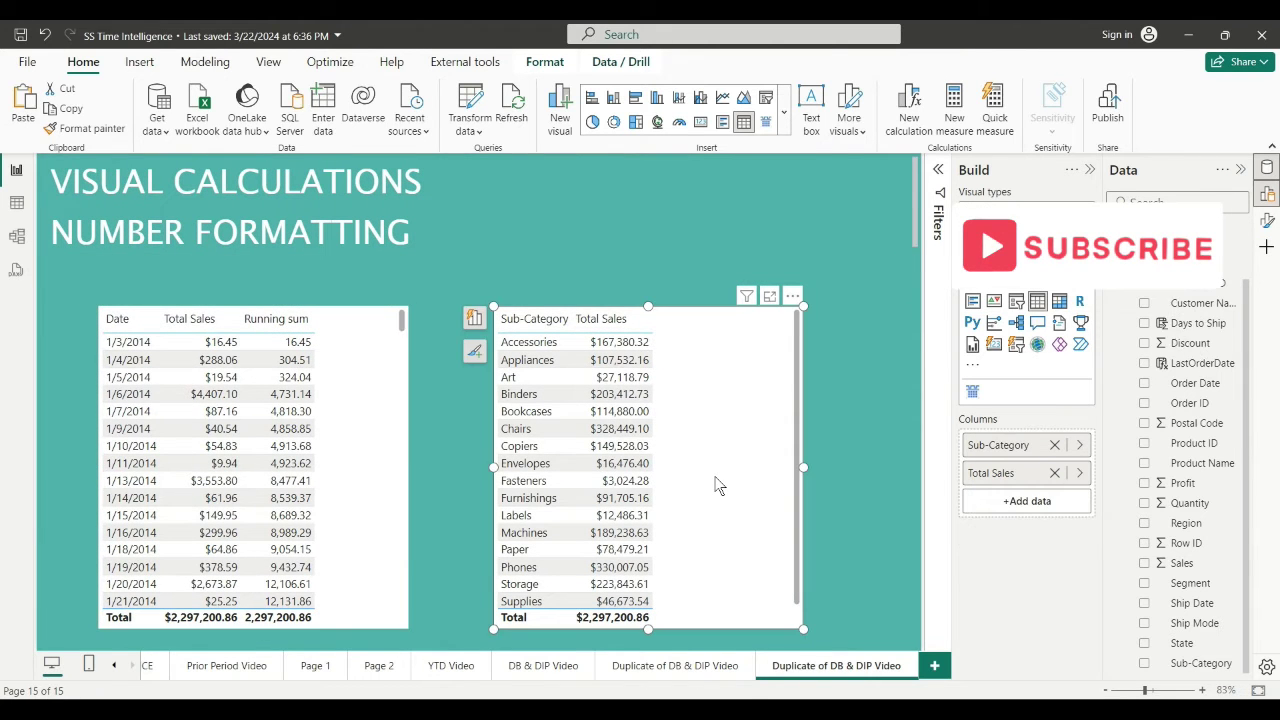
{"action": "left_click", "coordinate": [905, 121]}
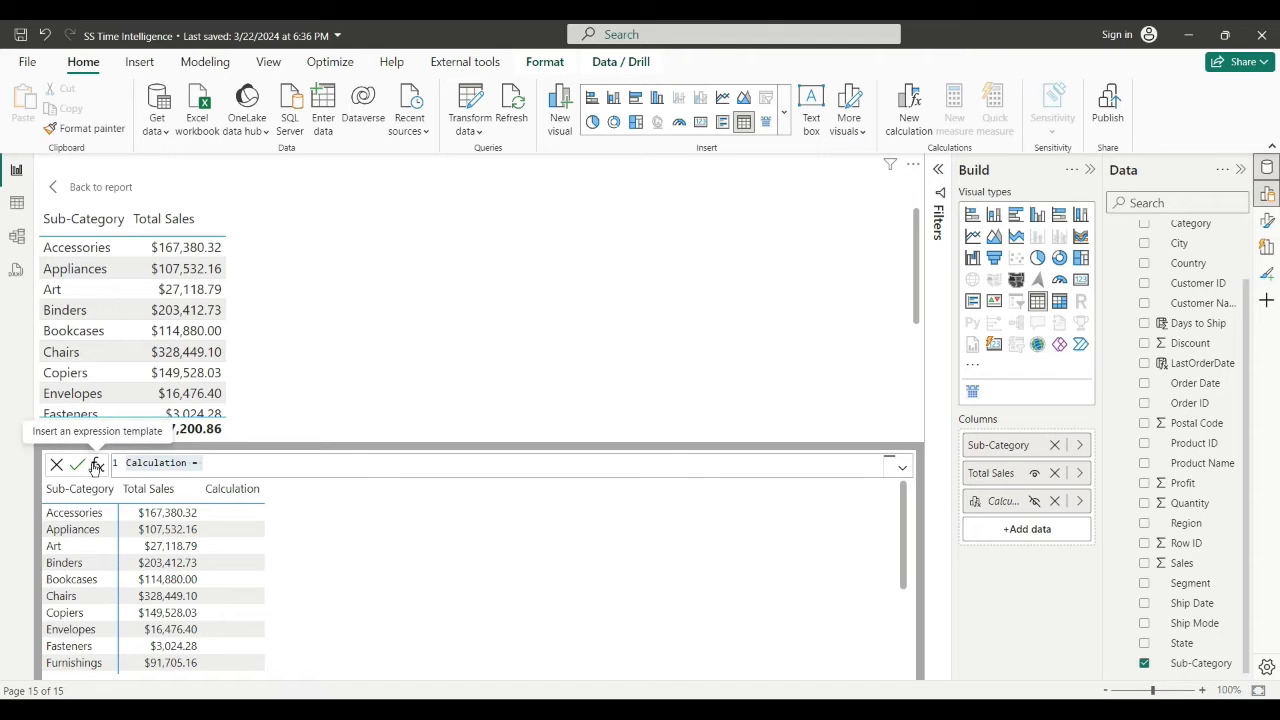
{"action": "left_click", "coordinate": [97, 465]}
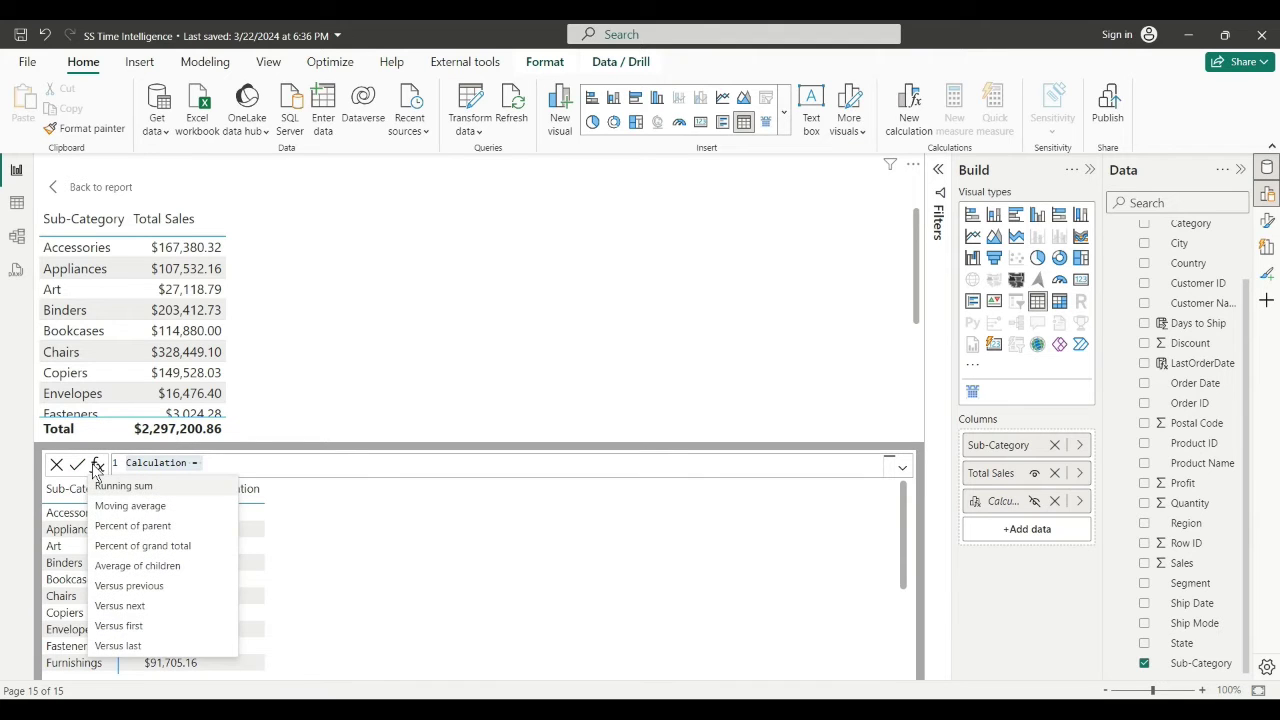
{"action": "left_click", "coordinate": [146, 549]}
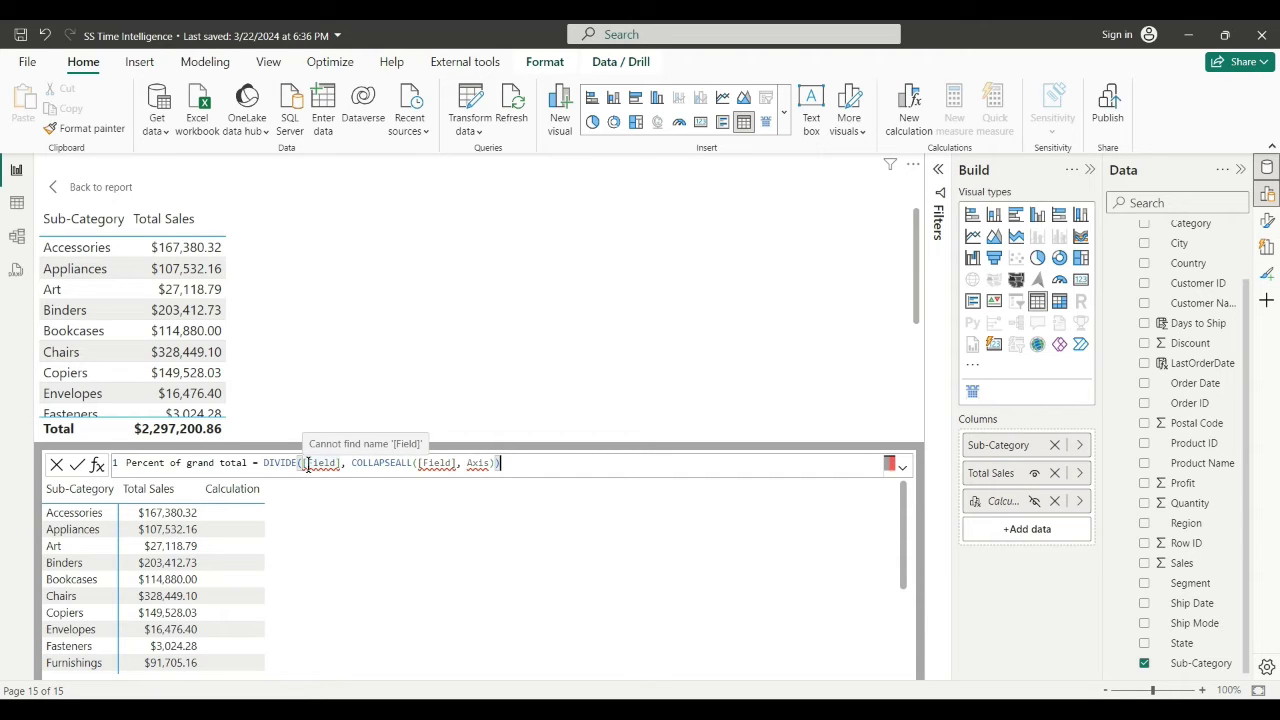
{"action": "left_click_drag", "start_coordinate": [308, 465], "coordinate": [336, 467]}
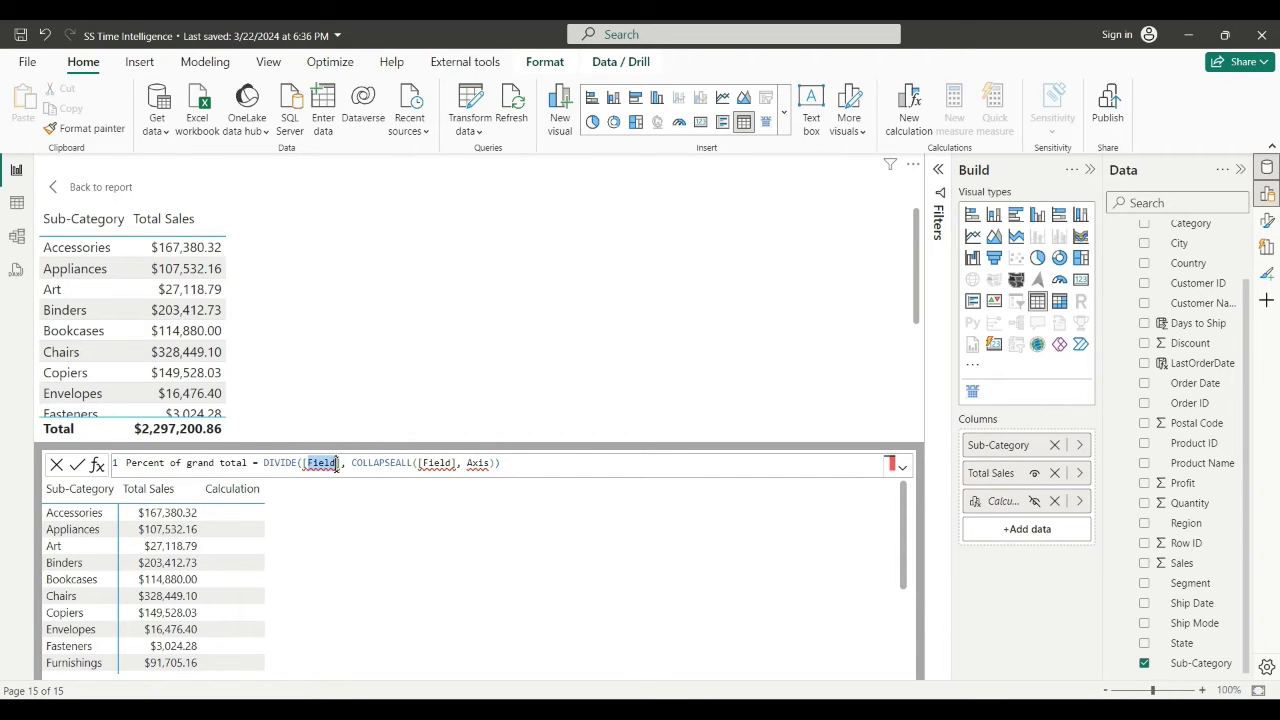
{"action": "type", "text": "tot"}
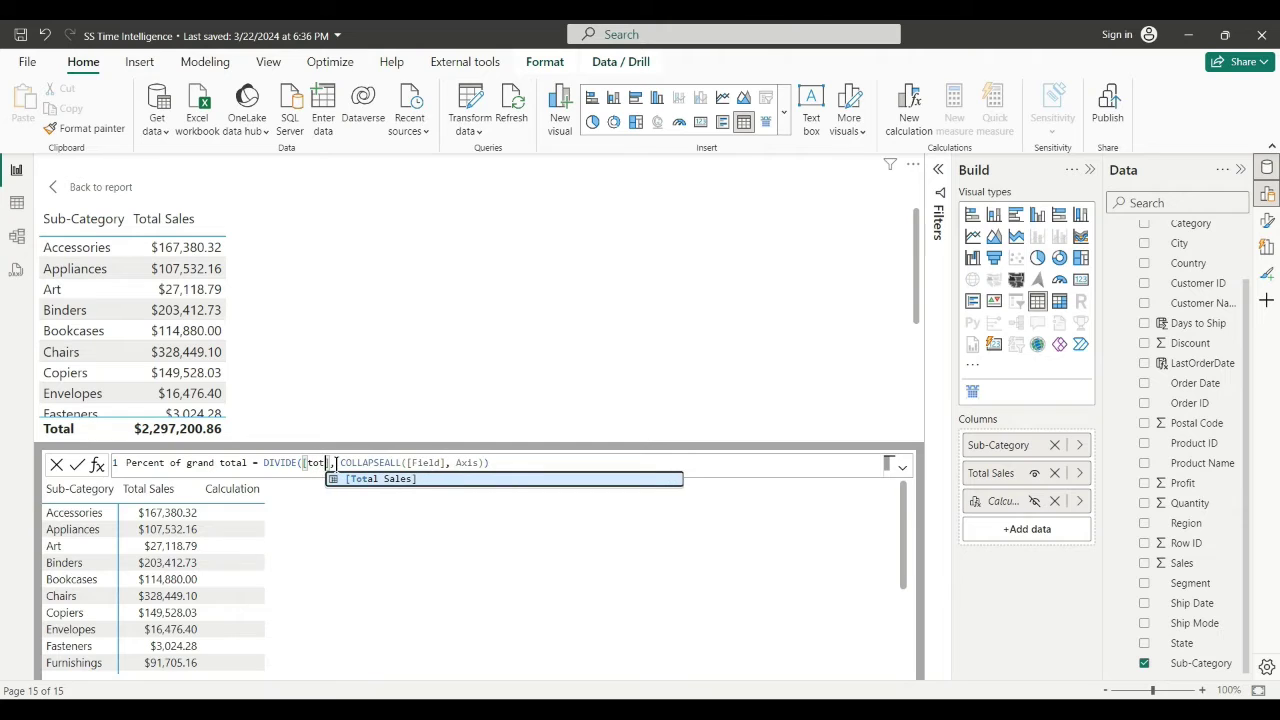
{"action": "key", "text": "Tab"}
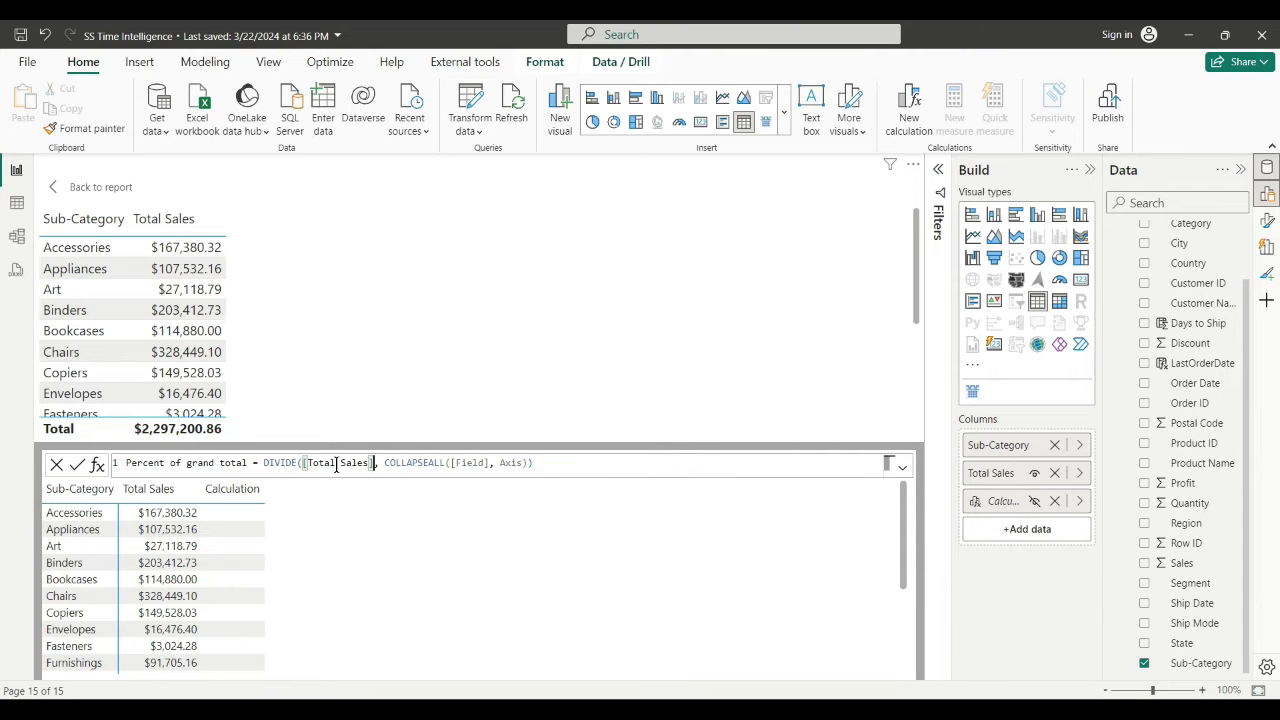
- Set COLLAPSEALL to [Total Sales] over ROWS and apply the Percent of grand total calculation
{"action": "double_click", "coordinate": [457, 463]}
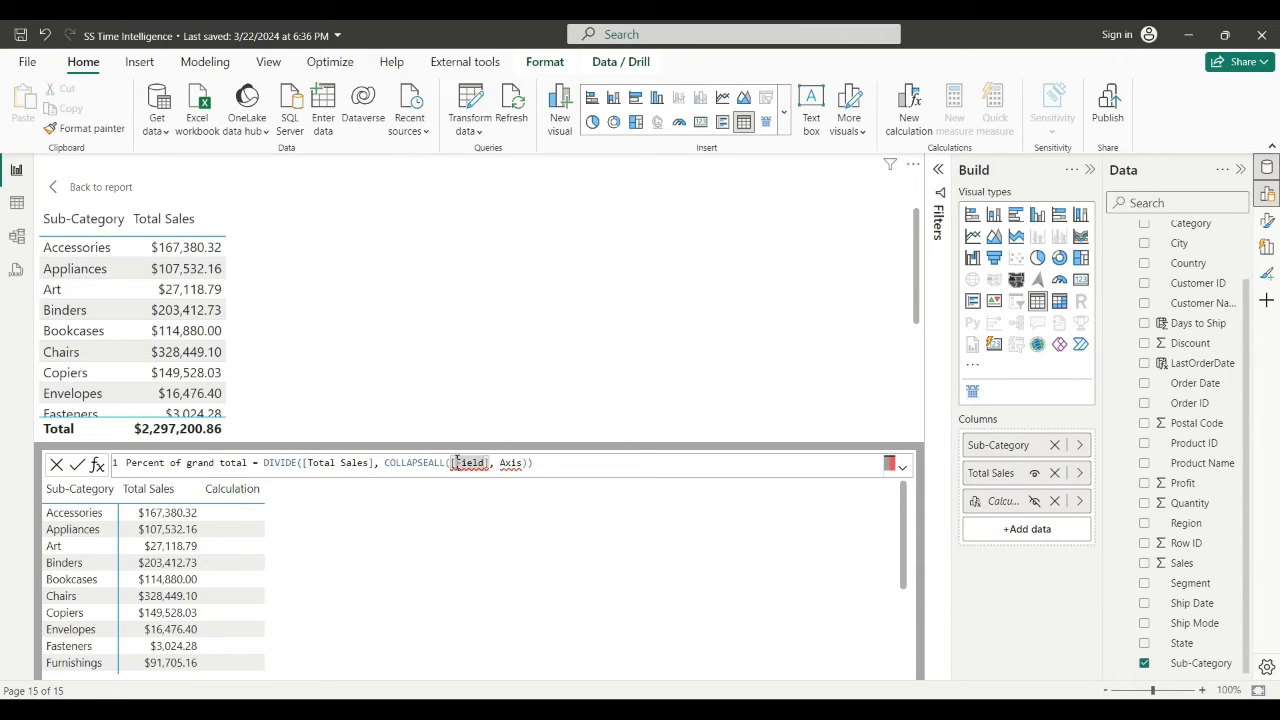
{"action": "type", "text": "Tot"}
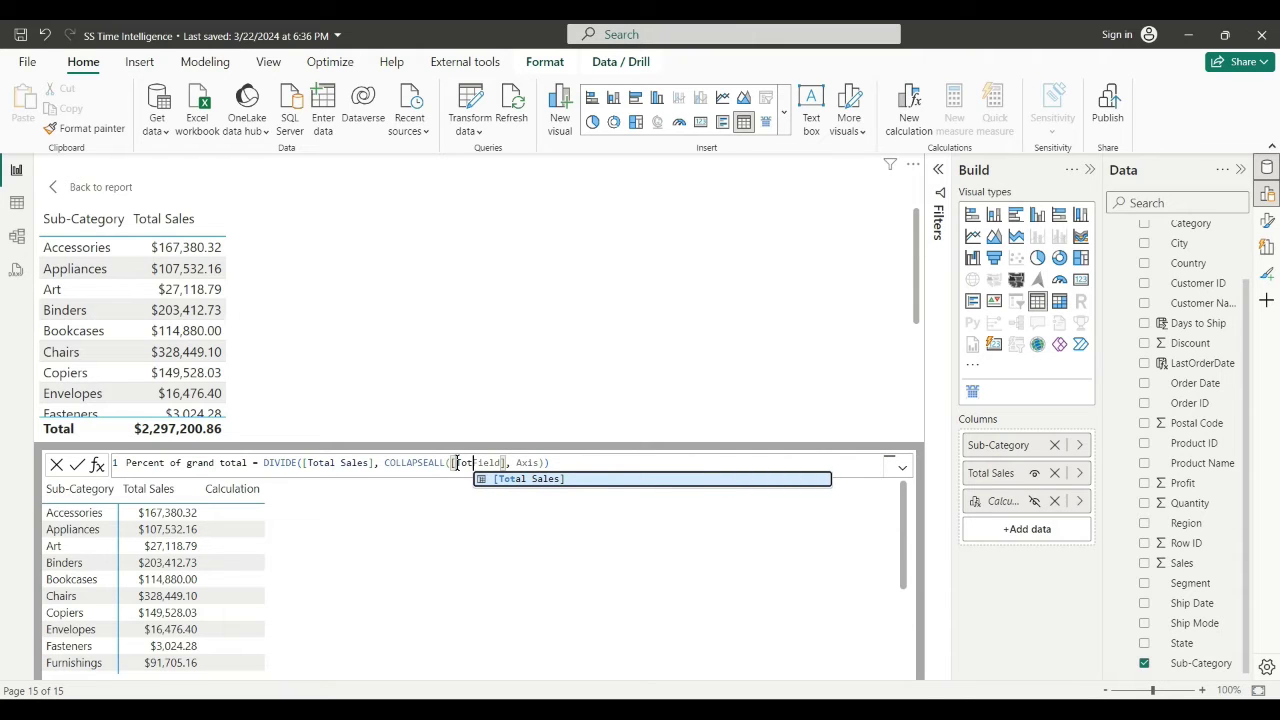
{"action": "key", "text": "Tab"}
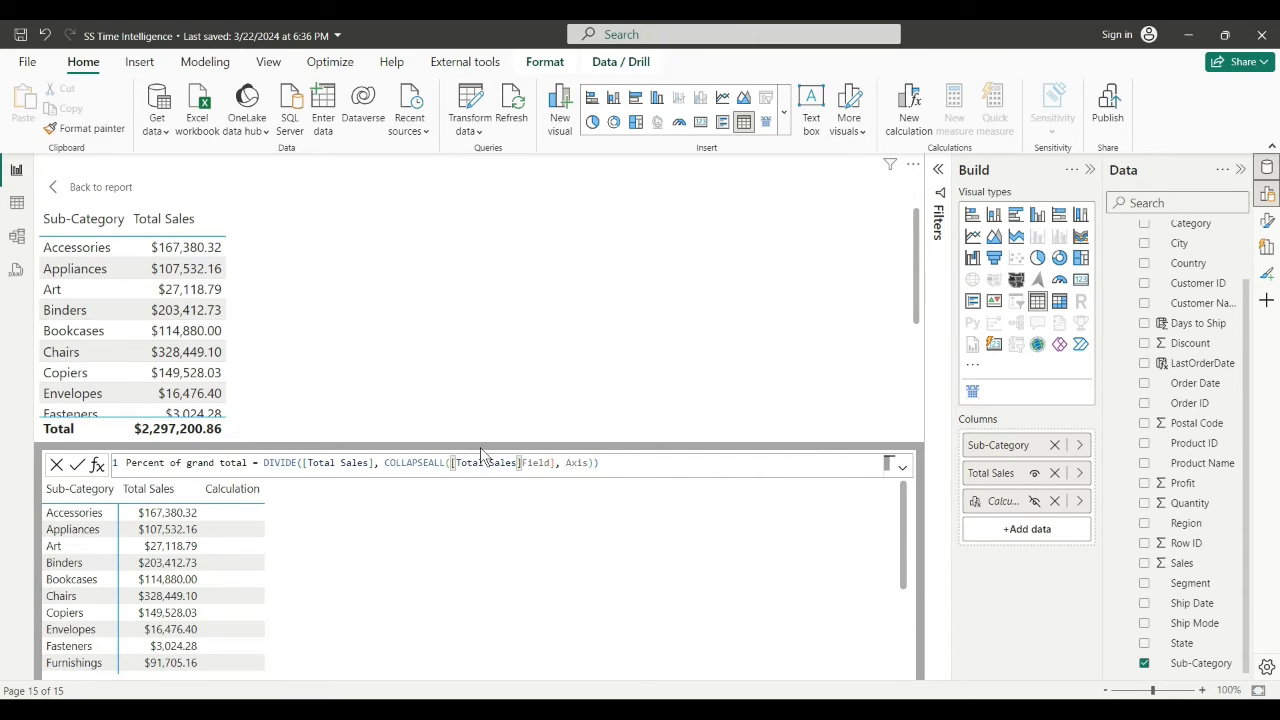
{"action": "key", "text": "Delete"}
{"action": "key", "text": "Delete"}
{"action": "key", "text": "Delete"}
{"action": "key", "text": "Delete"}
{"action": "key", "text": "Delete"}
{"action": "key", "text": "Delete"}
{"action": "key", "text": "Delete"}
{"action": "double_click", "coordinate": [534, 464]}
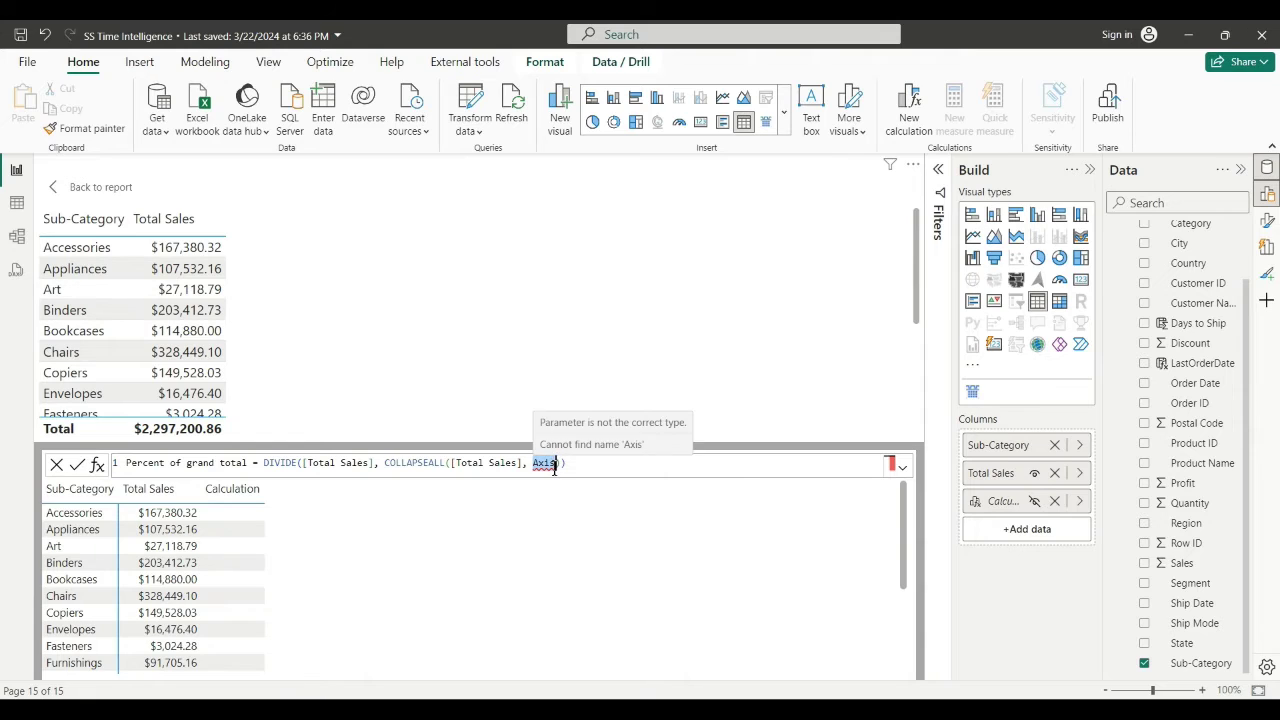
{"action": "type", "text": "ro"}
{"action": "key", "text": "Tab"}
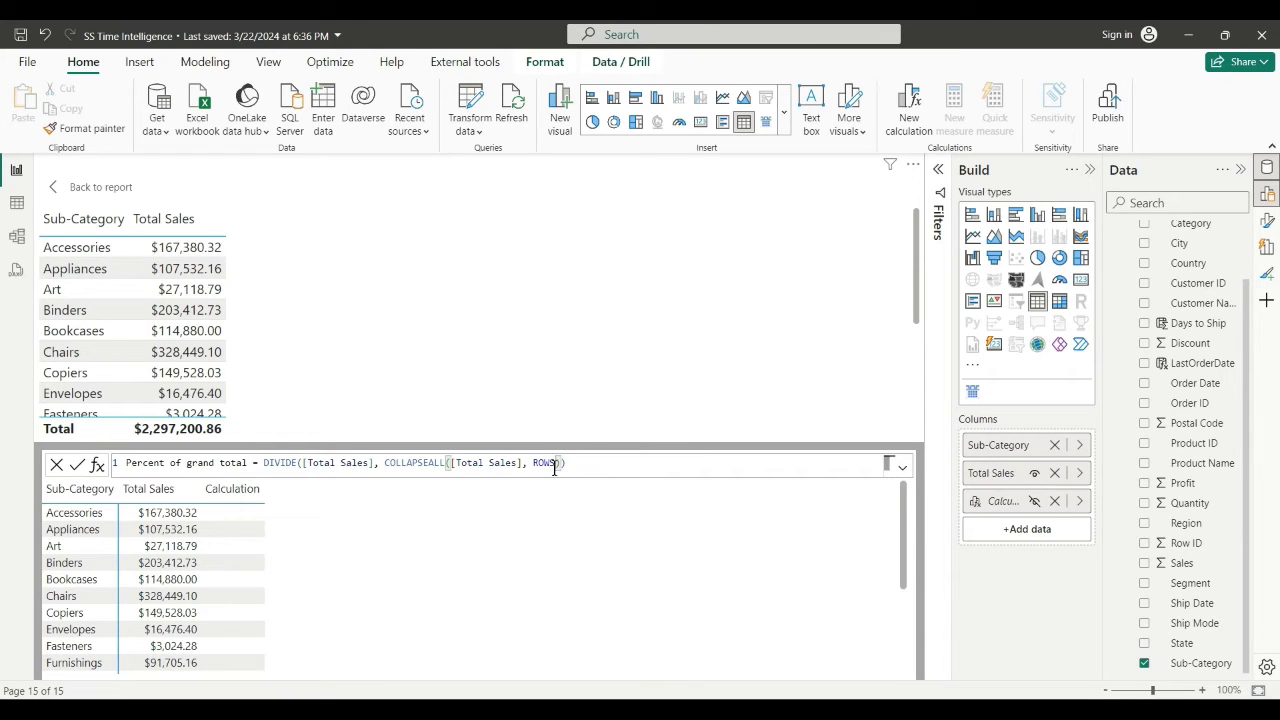
{"action": "left_click", "coordinate": [78, 466]}
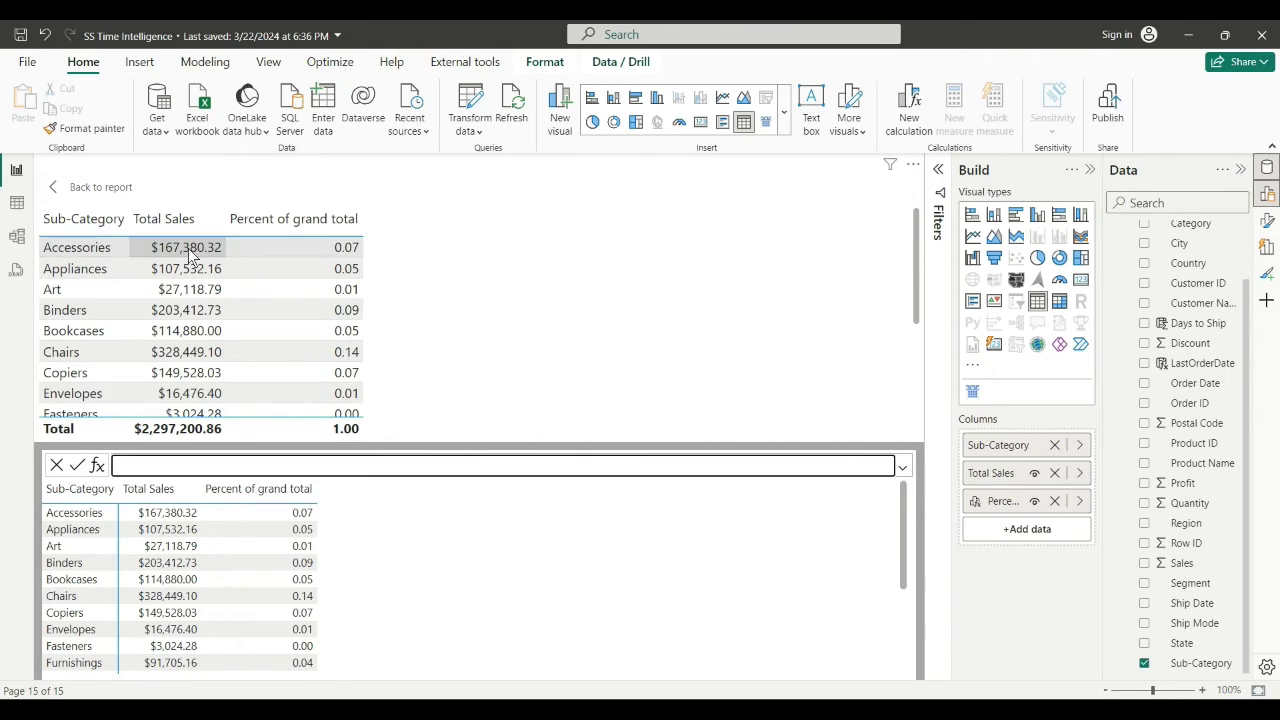
- Return to the report page and cross-filter the Date table to Bookcases sales
{"action": "left_click", "coordinate": [55, 187]}
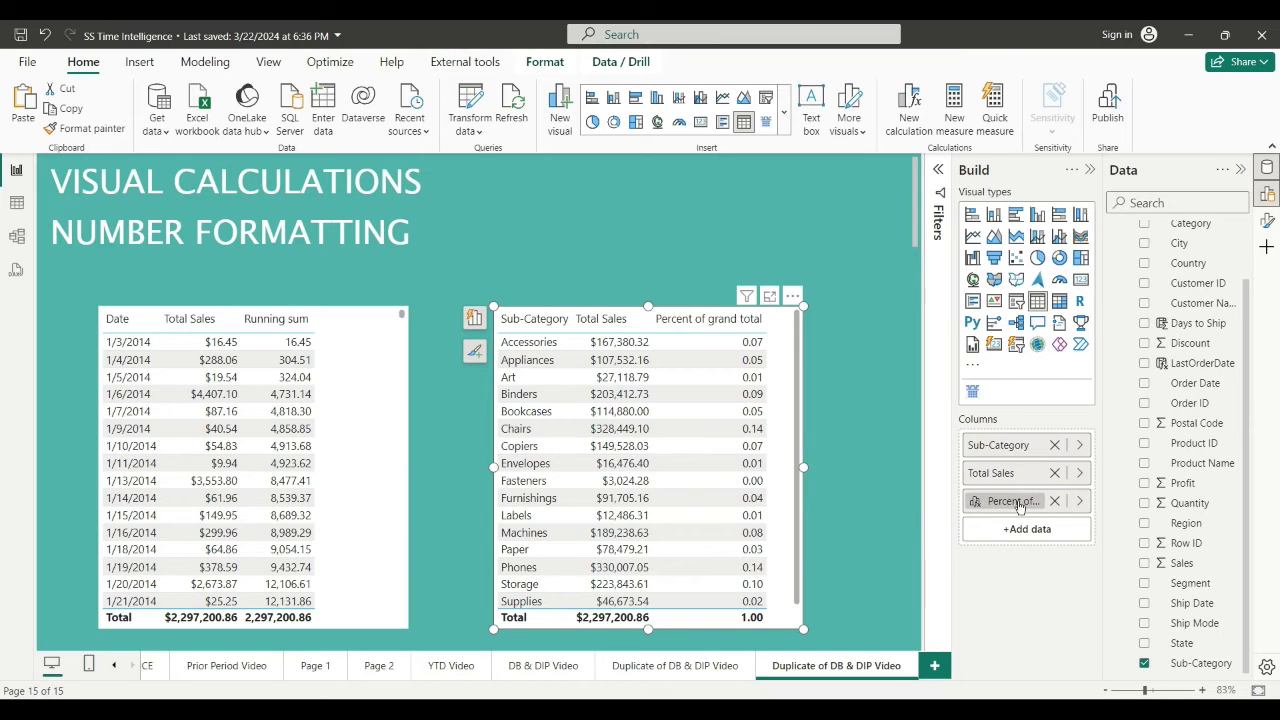
{"action": "right_click", "coordinate": [1019, 507]}
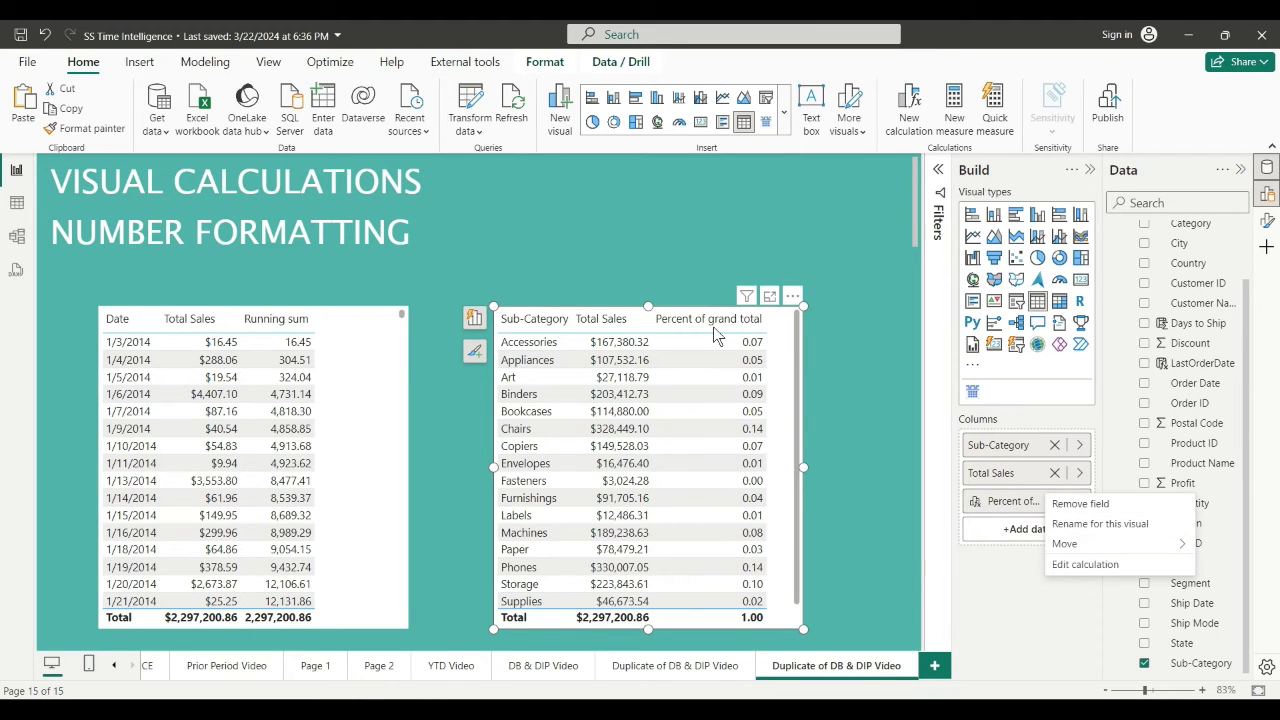
{"action": "left_click", "coordinate": [647, 410]}
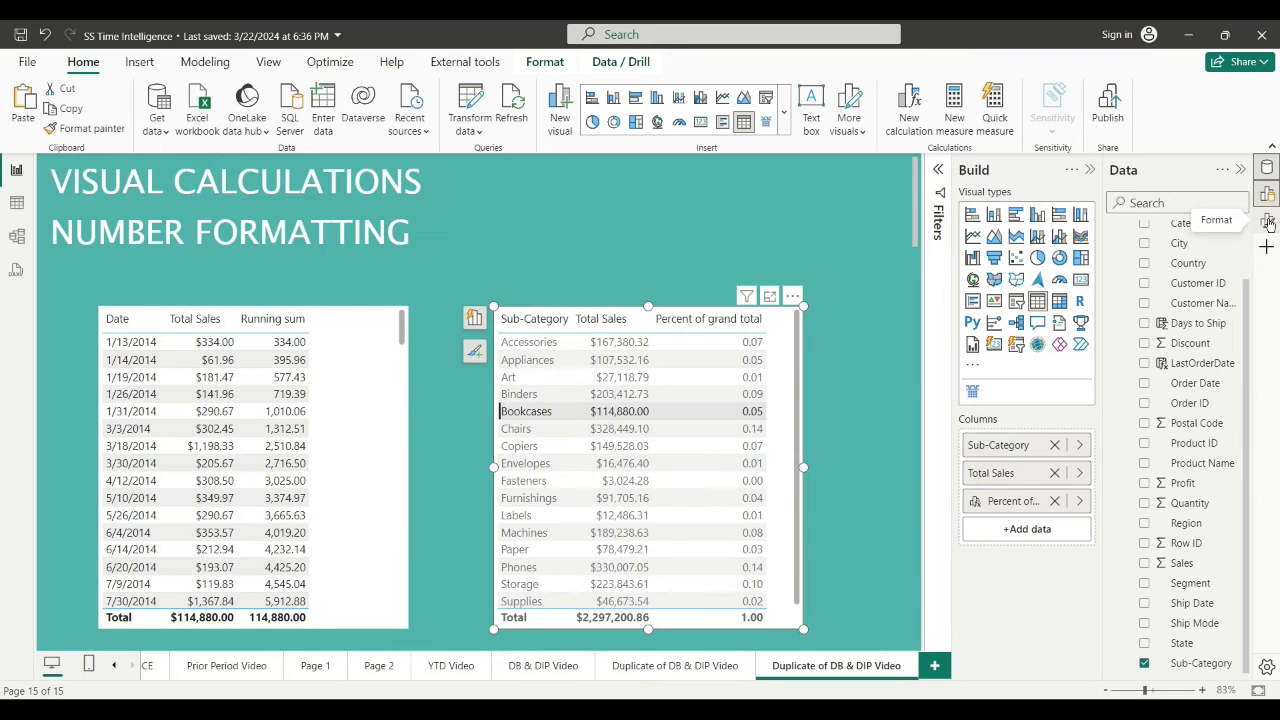
- Expand the Sub-Category table's Values formatting, then collapse the Format and Build panes
{"action": "left_click", "coordinate": [1268, 222]}
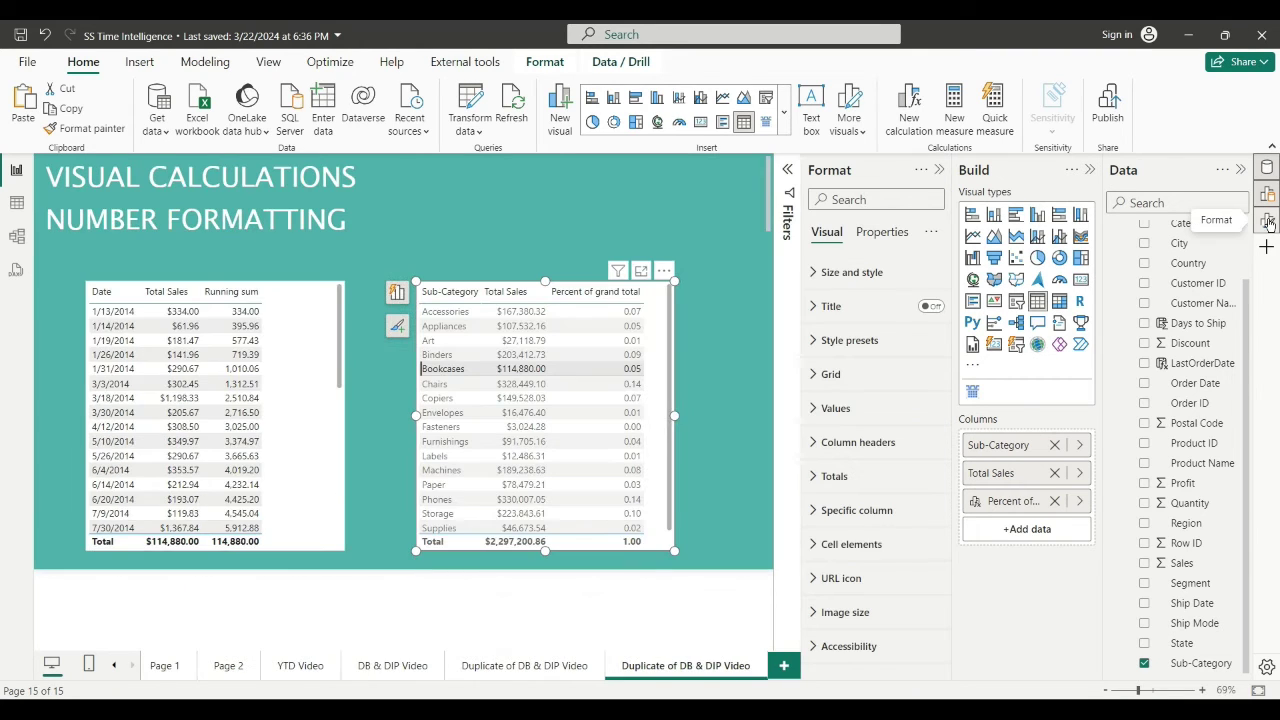
{"action": "left_click", "coordinate": [835, 408]}
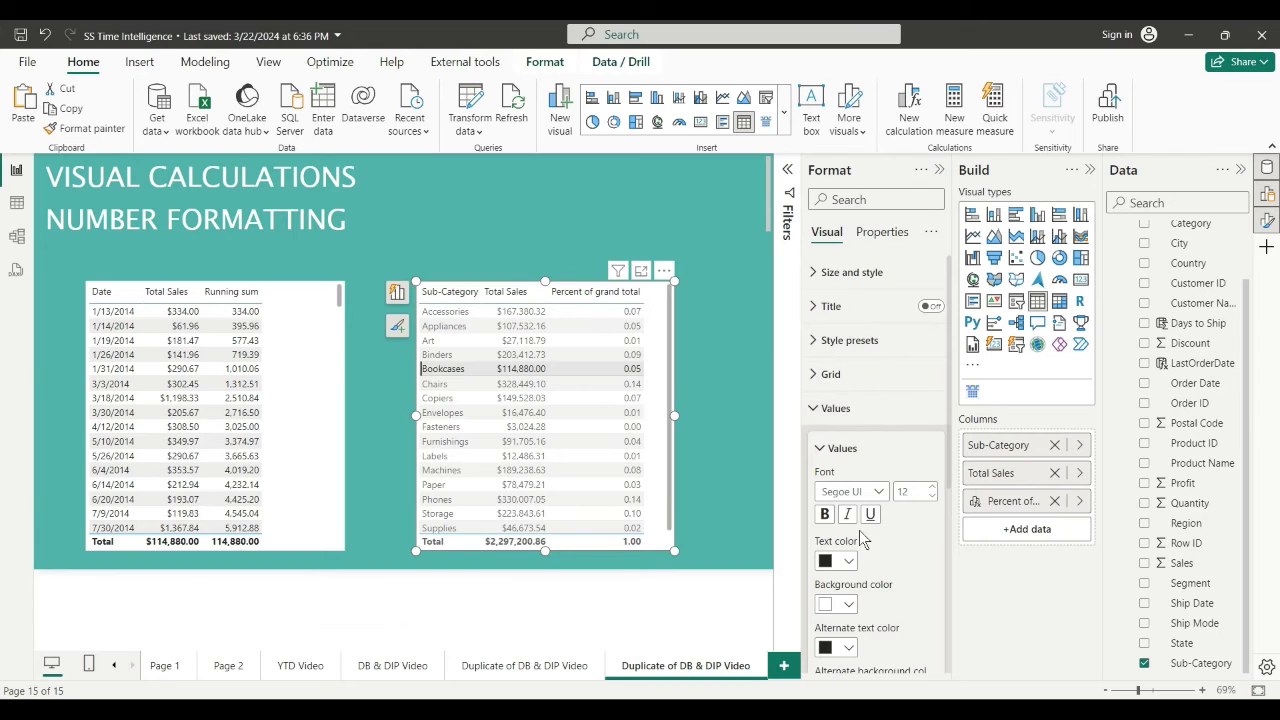
{"action": "scroll", "coordinate": [859, 531], "scroll_direction": "down", "scroll_amount": 3}
{"action": "scroll", "coordinate": [859, 531], "scroll_direction": "up", "scroll_amount": 4}
{"action": "left_click", "coordinate": [939, 170]}
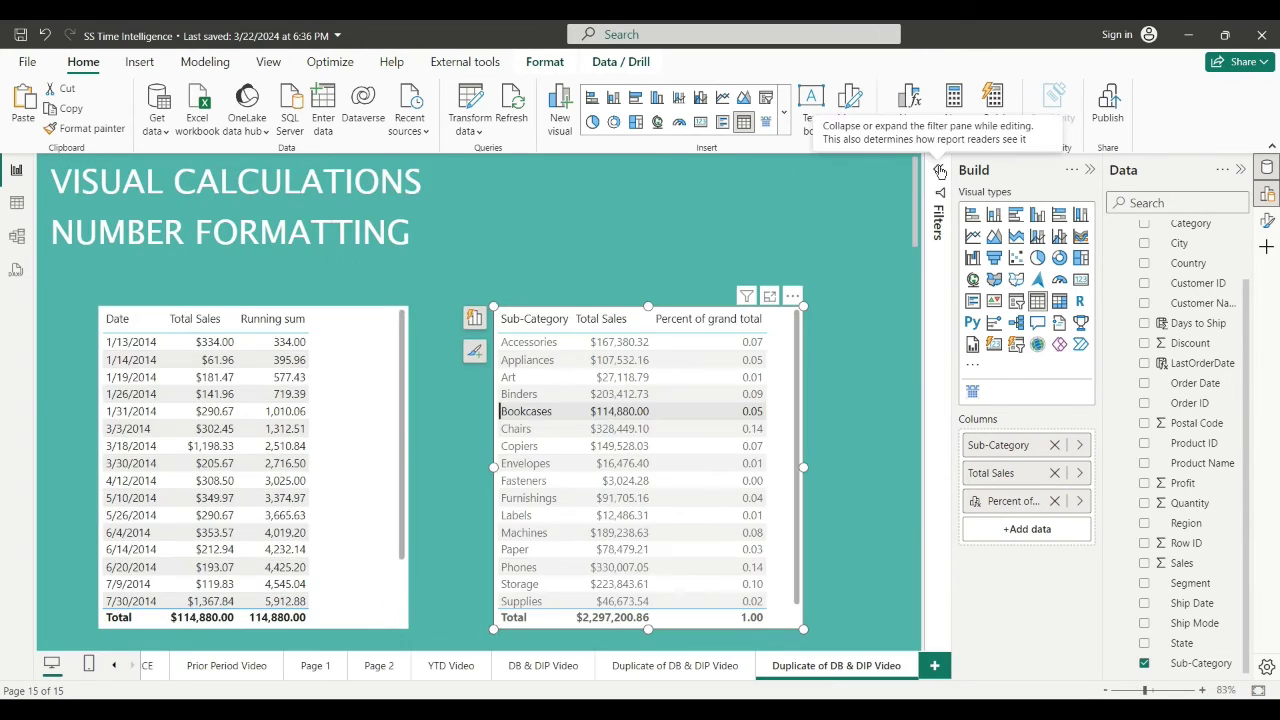
{"action": "left_click", "coordinate": [1089, 170]}
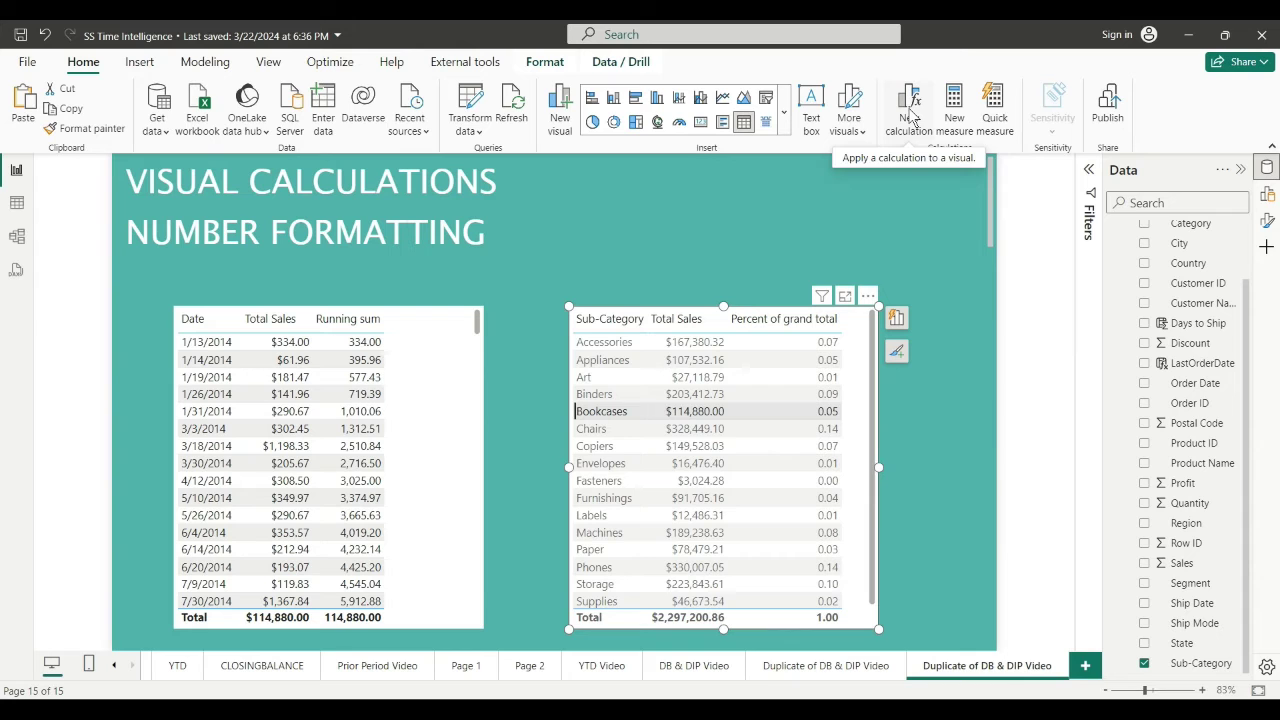
{"action": "left_click", "coordinate": [912, 117]}
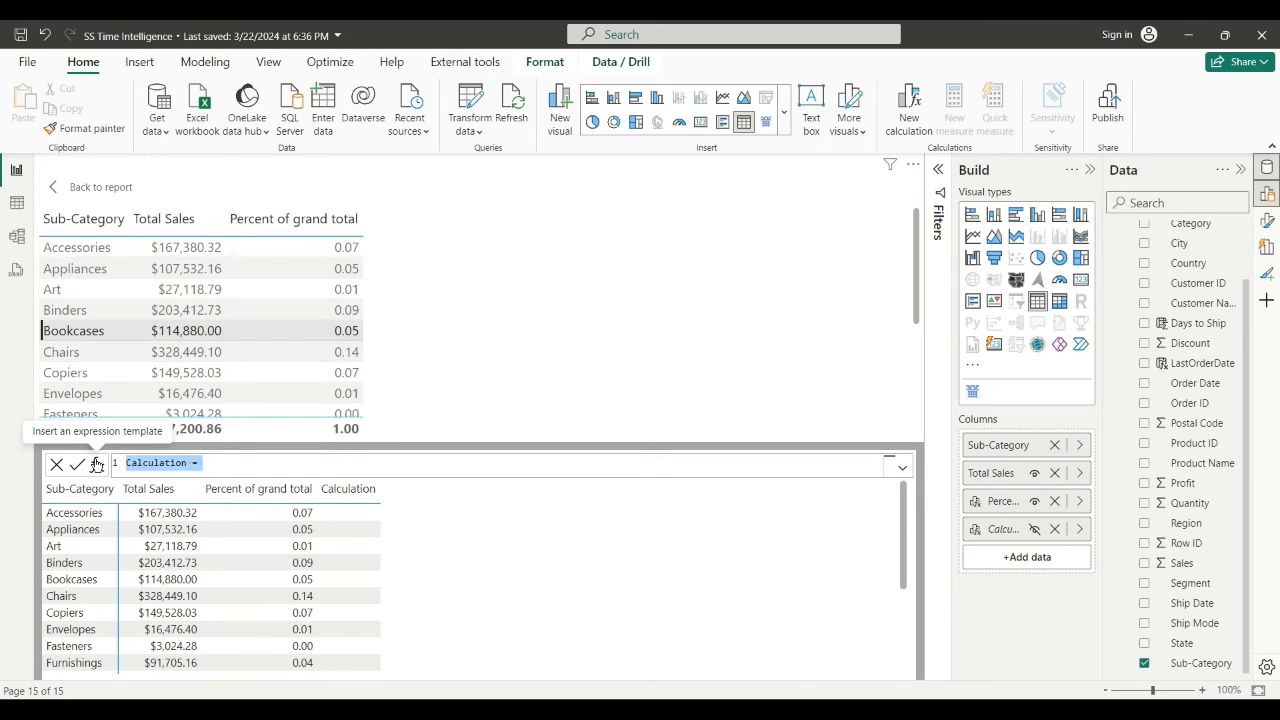
{"action": "left_click", "coordinate": [246, 463]}
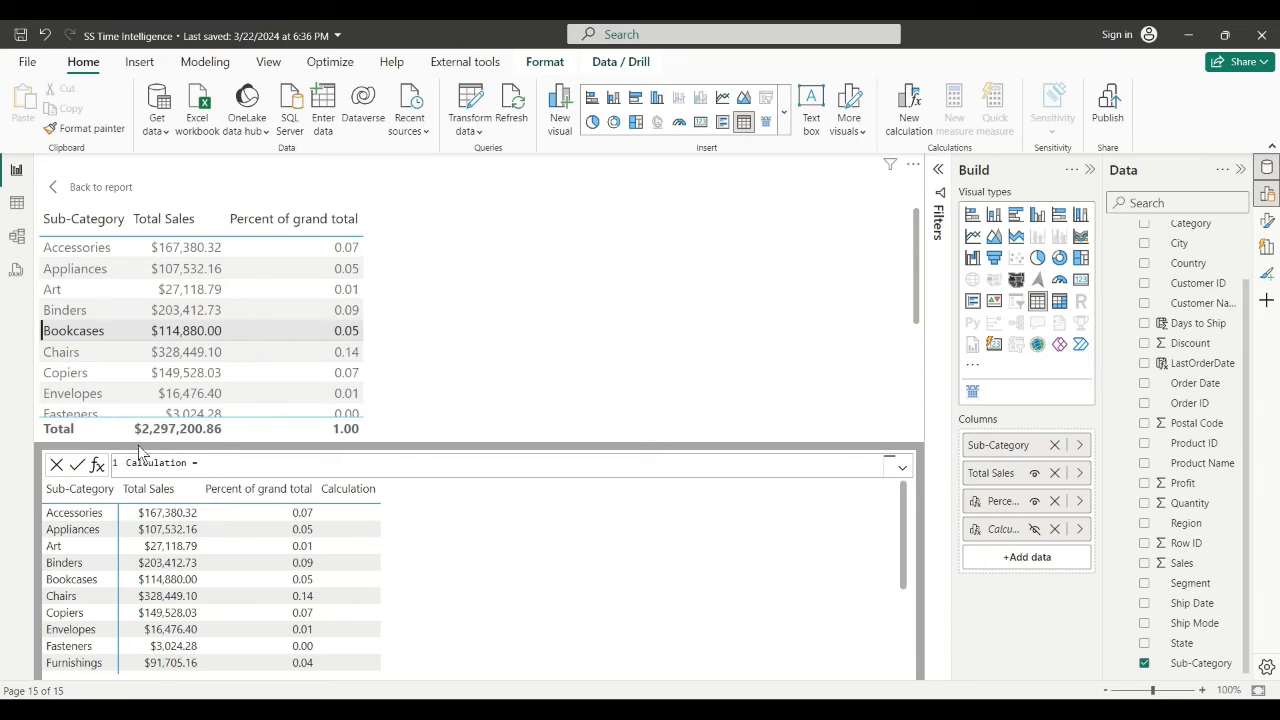
{"action": "left_click", "coordinate": [52, 188]}
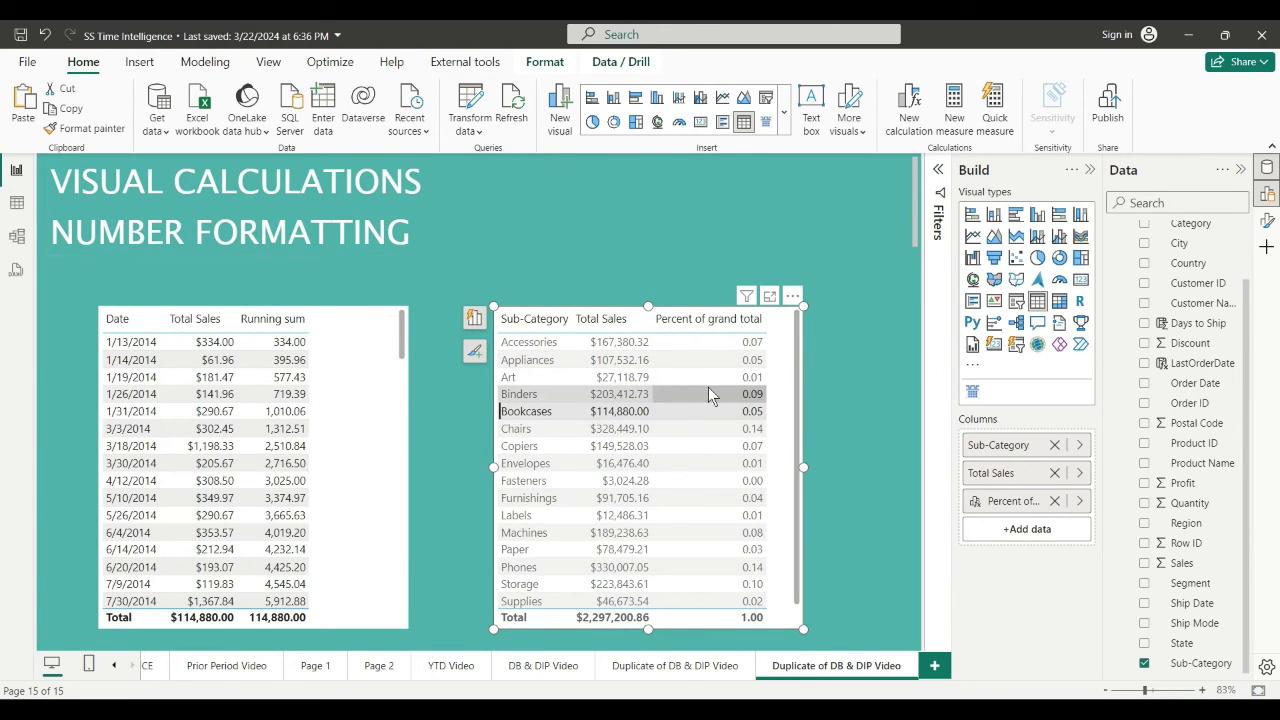
{"action": "left_click", "coordinate": [352, 445]}
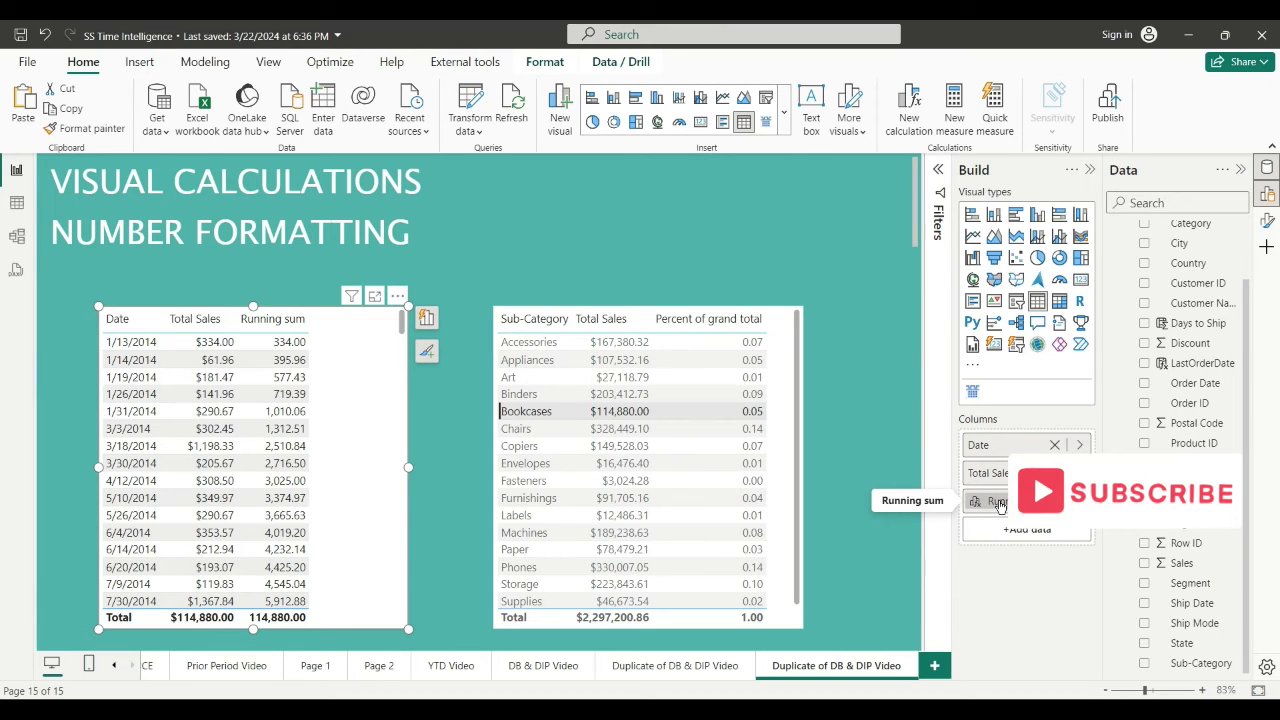
- Change the Running sum formula to FORMAT(RUNNINGSUM([Total Sales]),"CURRENCY") and commit it
{"action": "right_click", "coordinate": [1001, 507]}
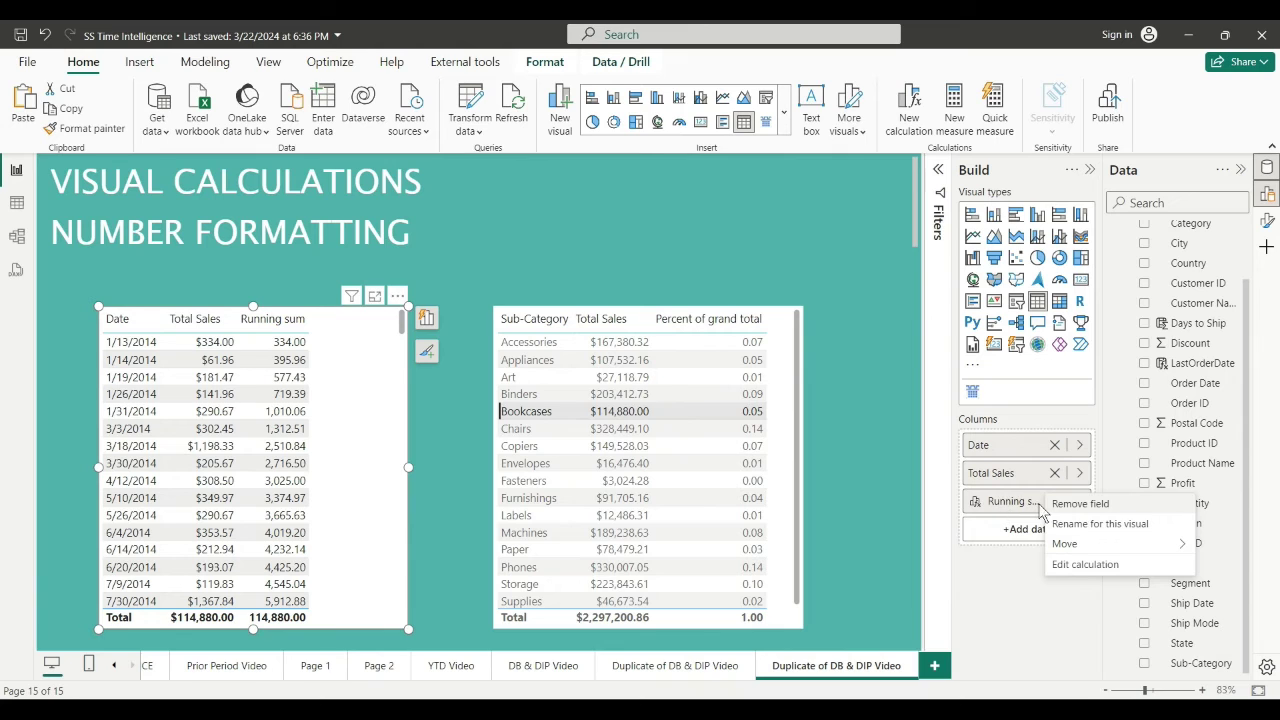
{"action": "left_click", "coordinate": [1092, 572]}
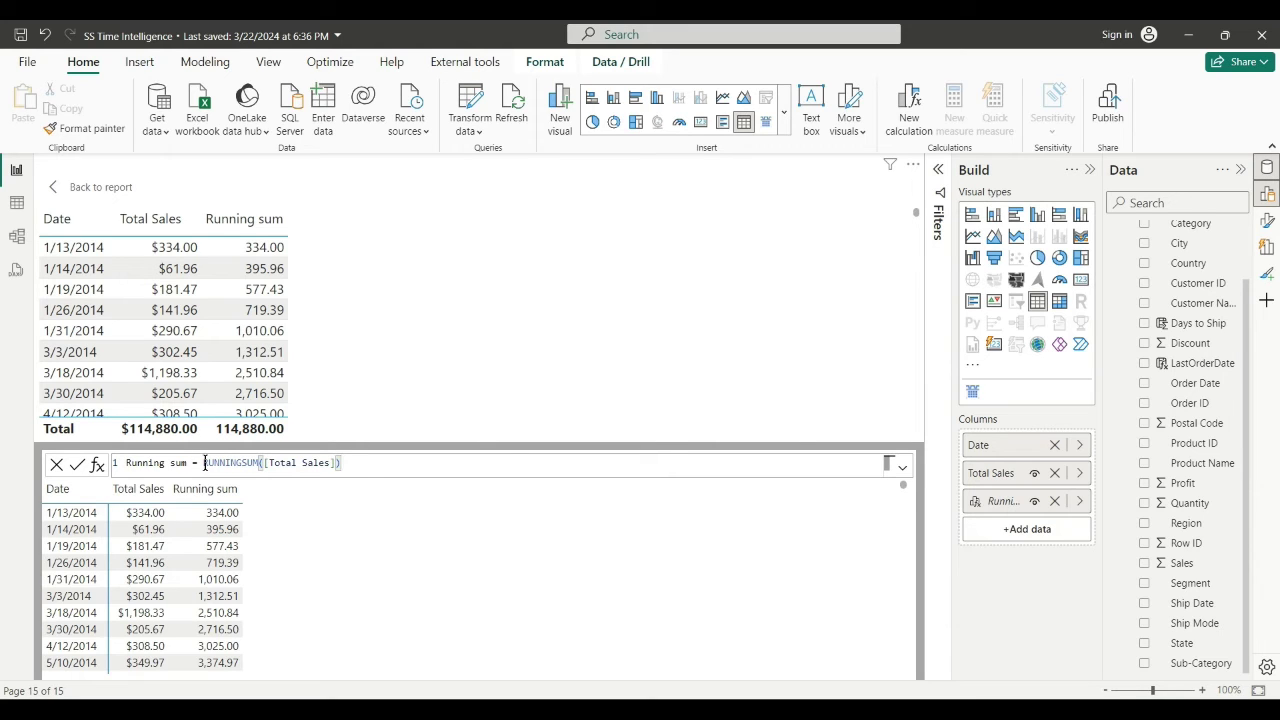
{"action": "double_click", "coordinate": [205, 463]}
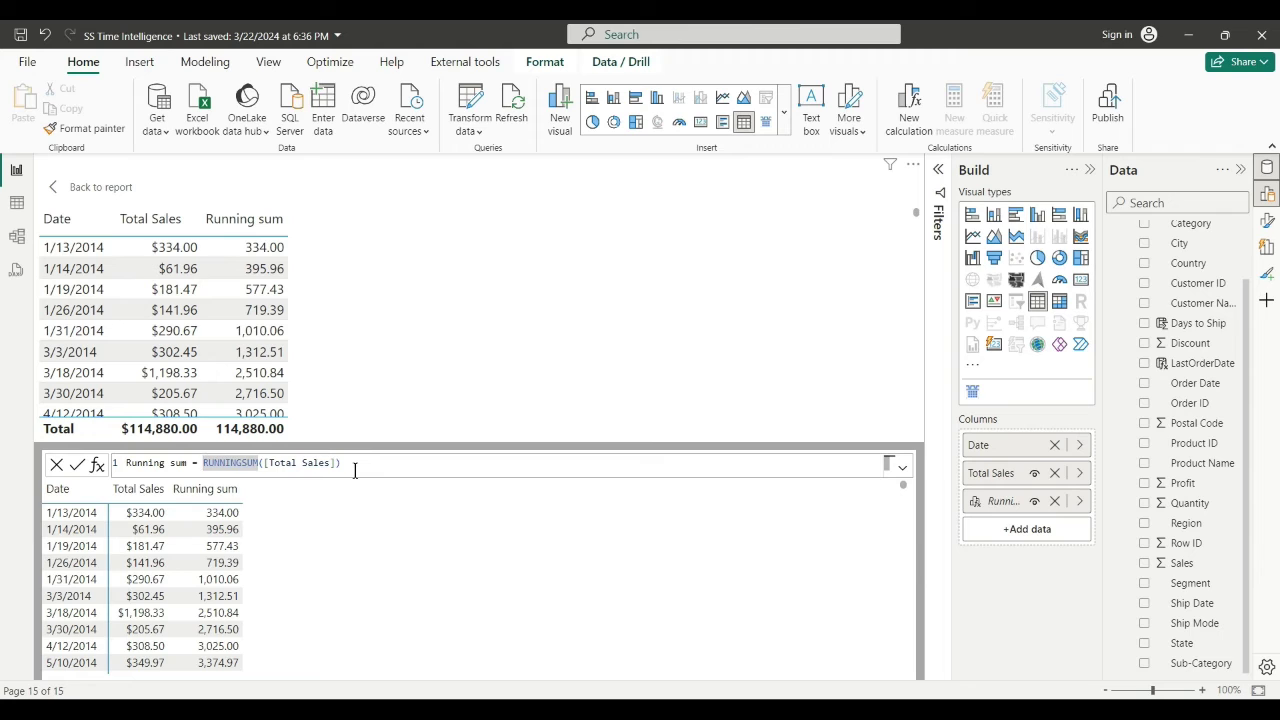
{"action": "type", "text": "FO"}
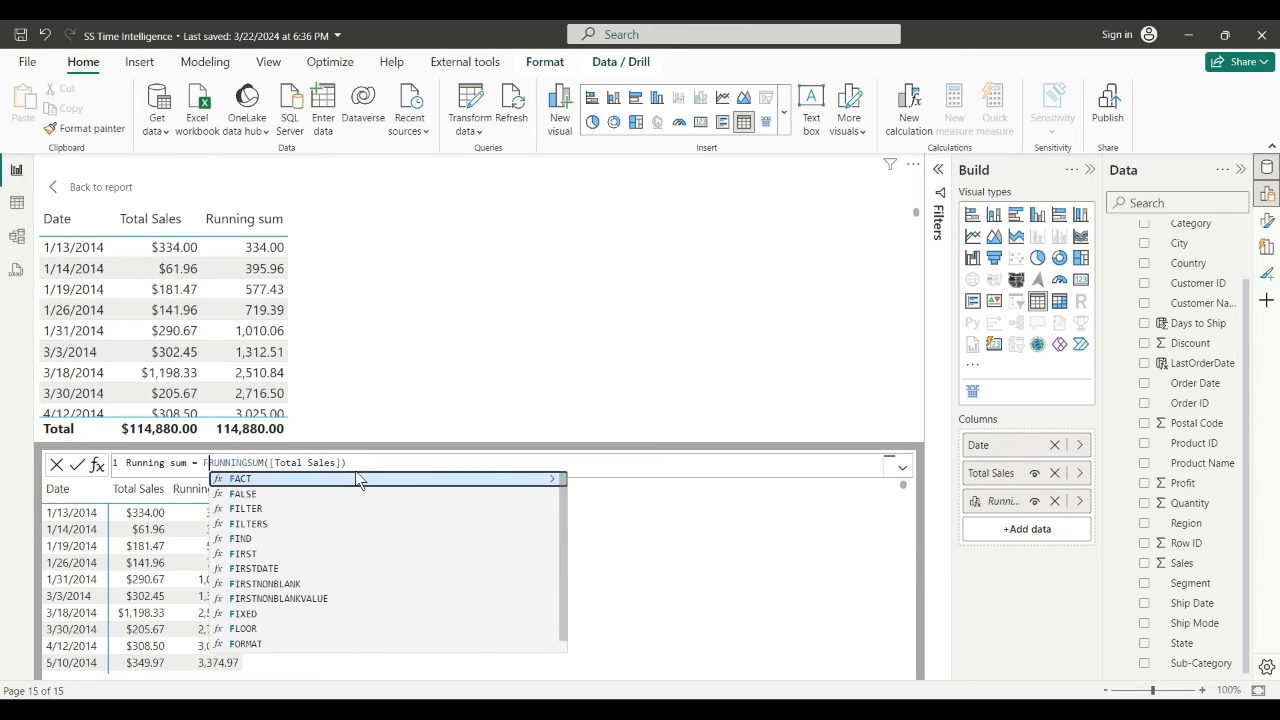
{"action": "left_click", "coordinate": [358, 478]}
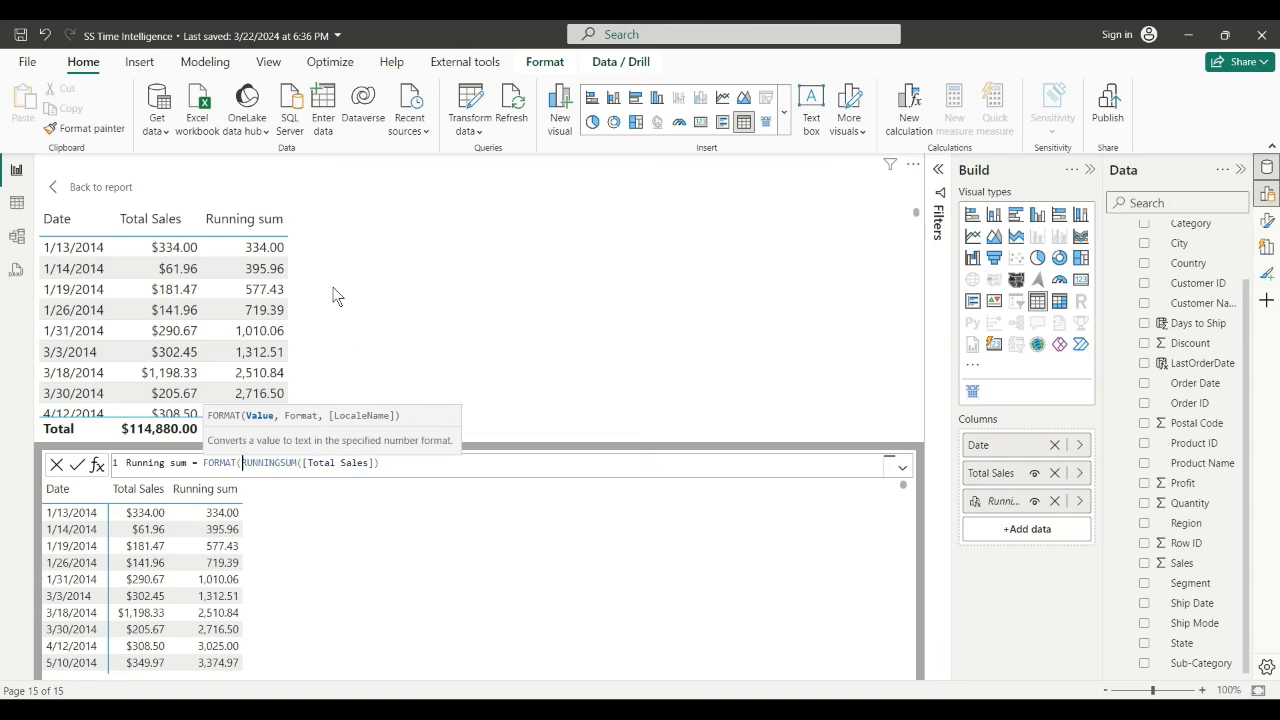
{"action": "left_click", "coordinate": [389, 463]}
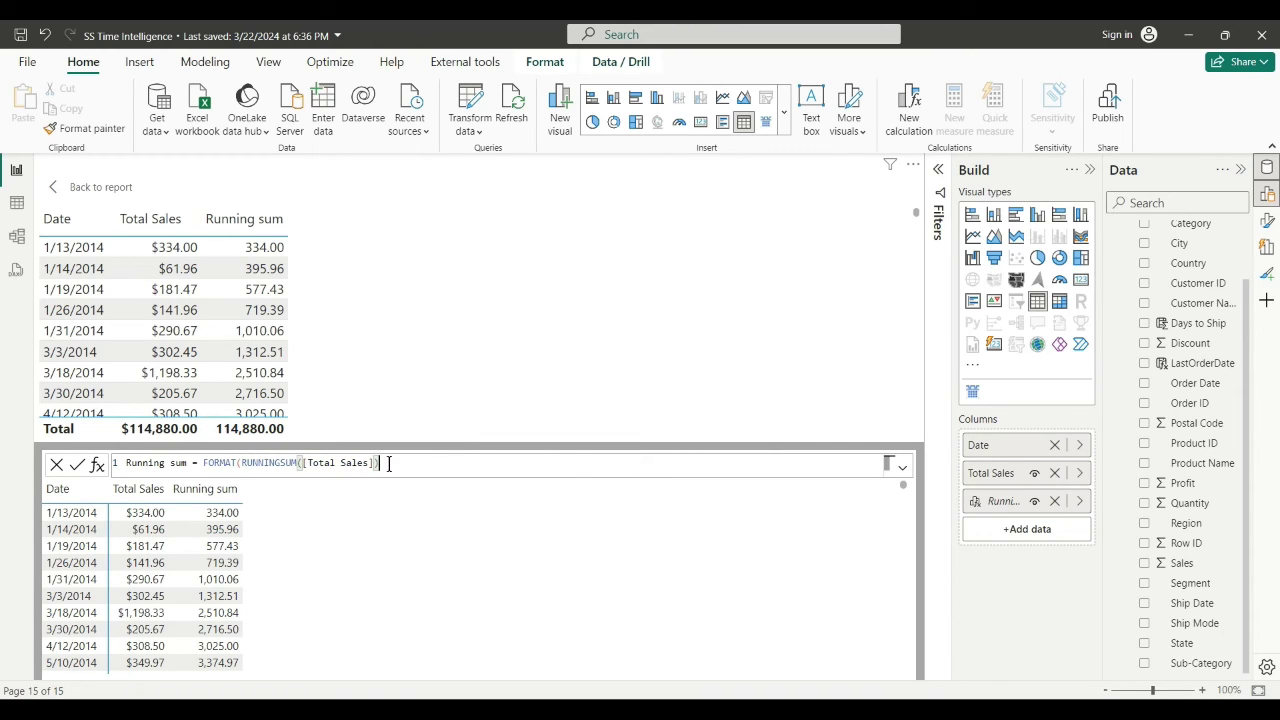
{"action": "type", "text": ","}
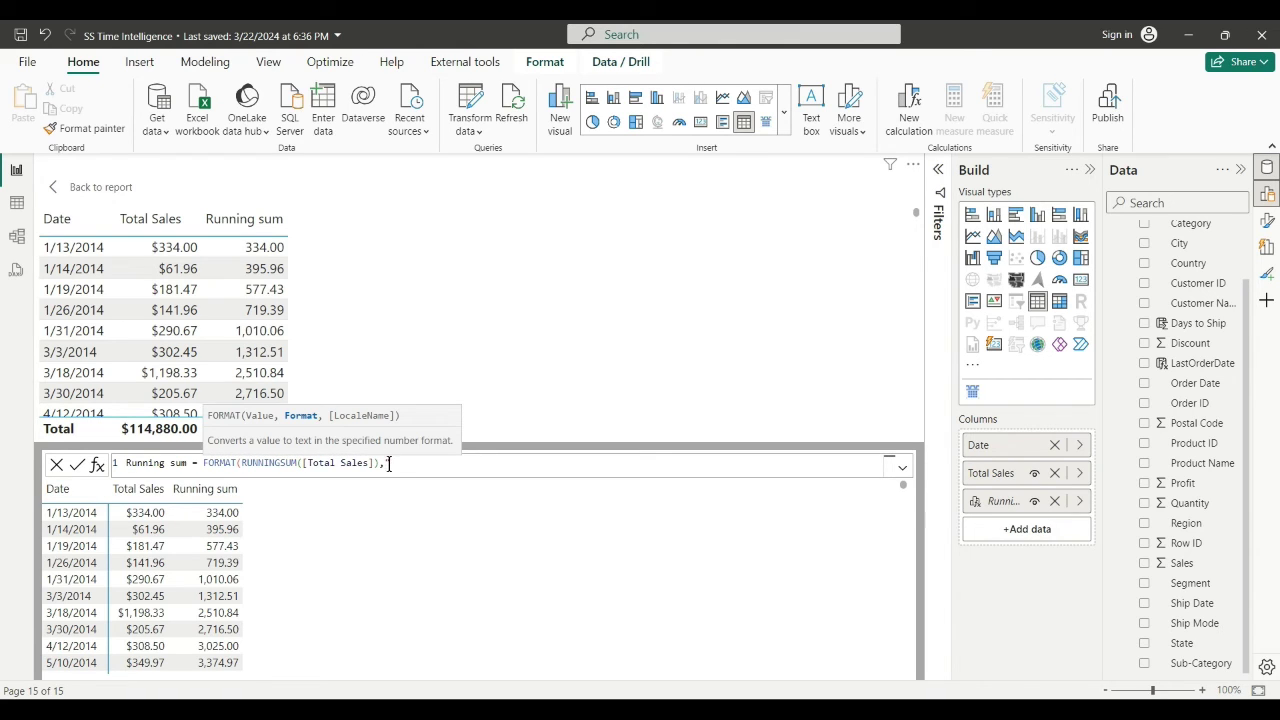
{"action": "type", "text": "\"Cu"}
{"action": "key", "text": "BackSpace"}
{"action": "key", "text": "BackSpace"}
{"action": "type", "text": "Curre"}
{"action": "key", "text": "BackSpace"}
{"action": "key", "text": "BackSpace"}
{"action": "type", "text": "RENCY\")"}
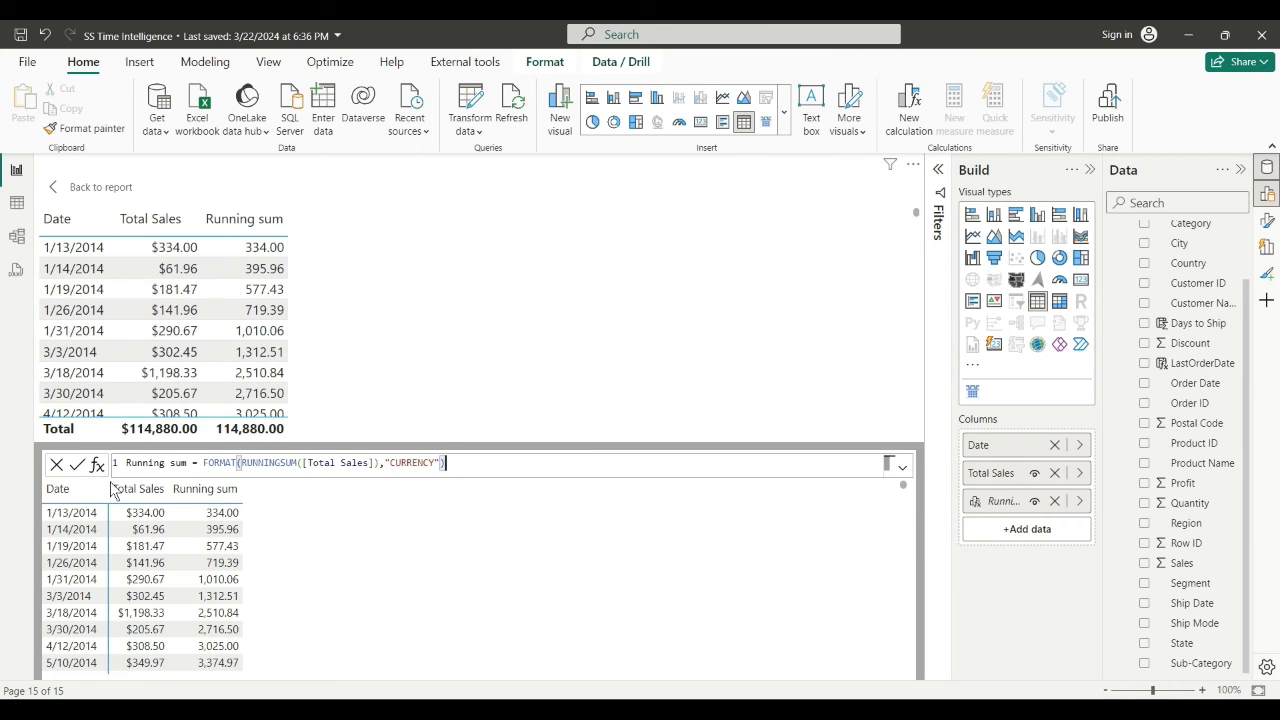
{"action": "left_click", "coordinate": [78, 465]}
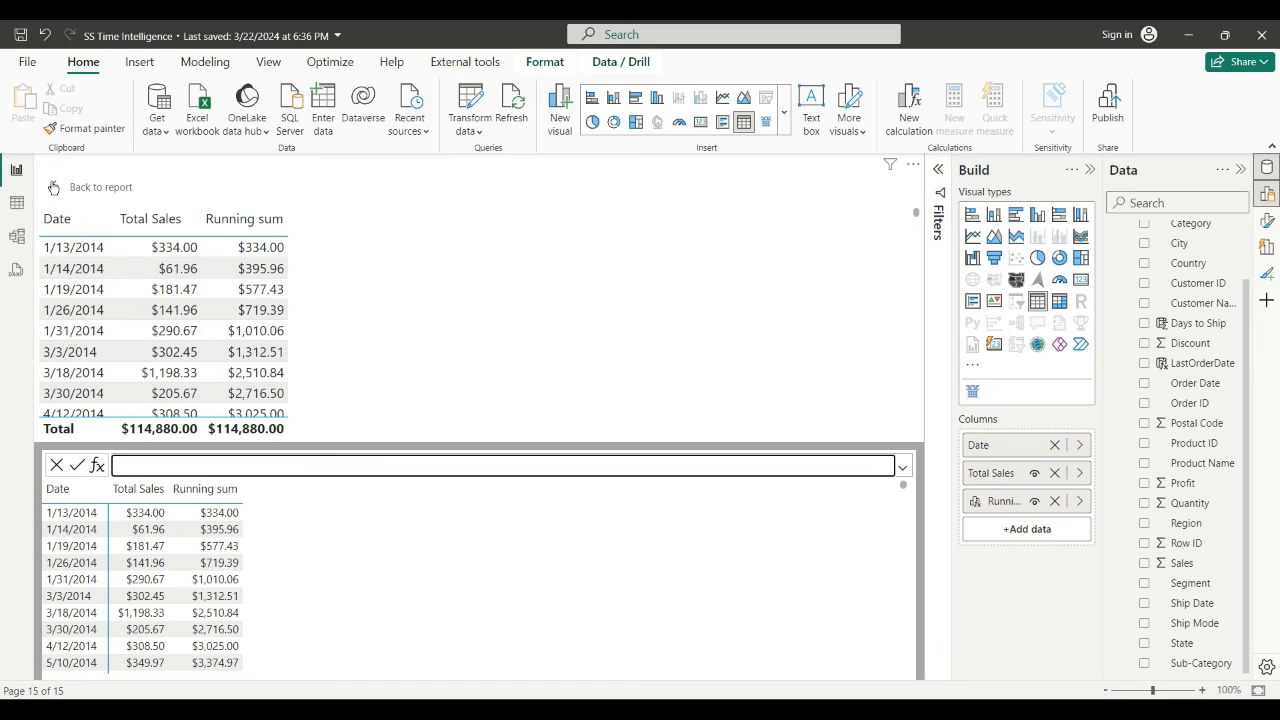
- Back on the report, sort the Sub-Category table by Total Sales descending, Phones to Labels
{"action": "left_click", "coordinate": [58, 187]}
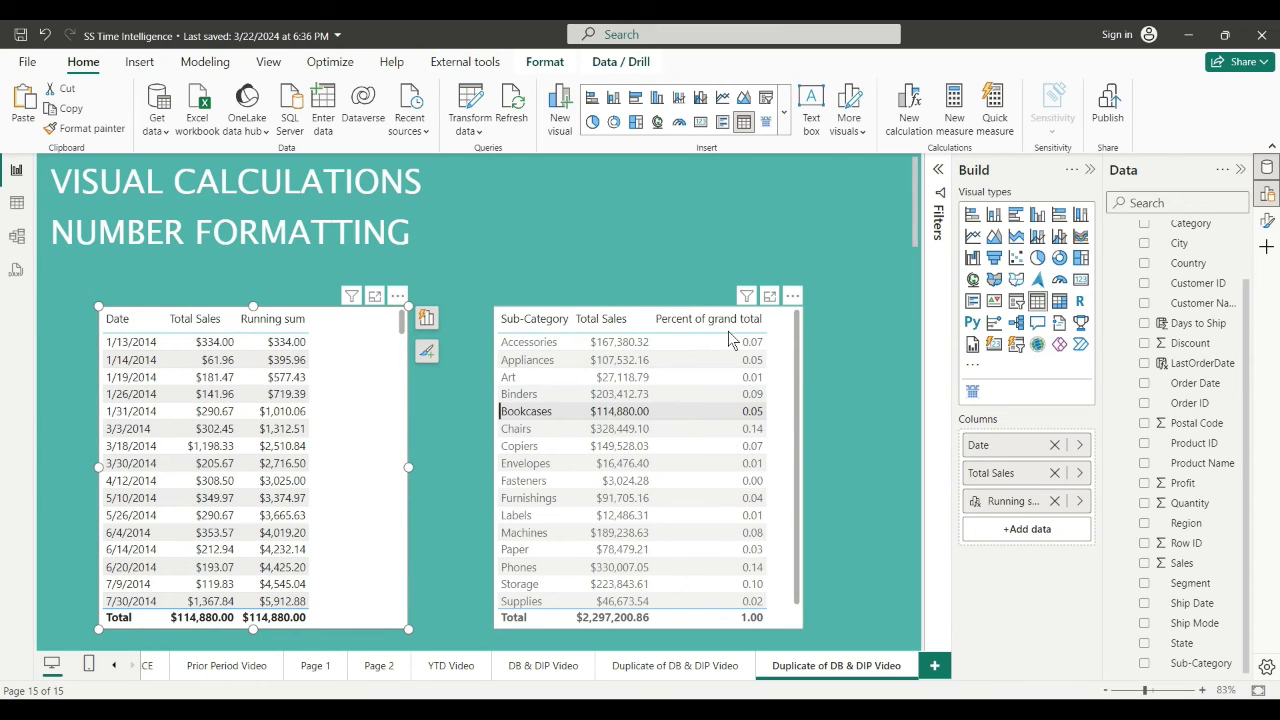
{"action": "left_click", "coordinate": [669, 362]}
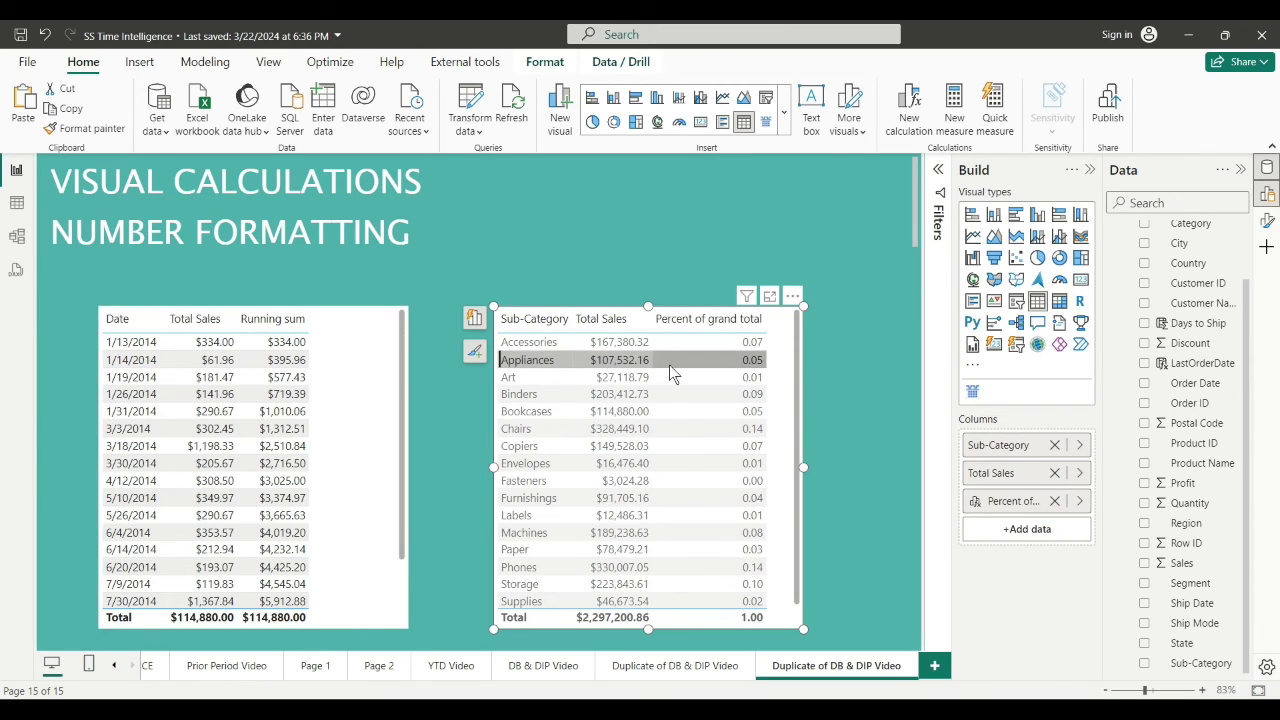
{"action": "left_click", "coordinate": [641, 322]}
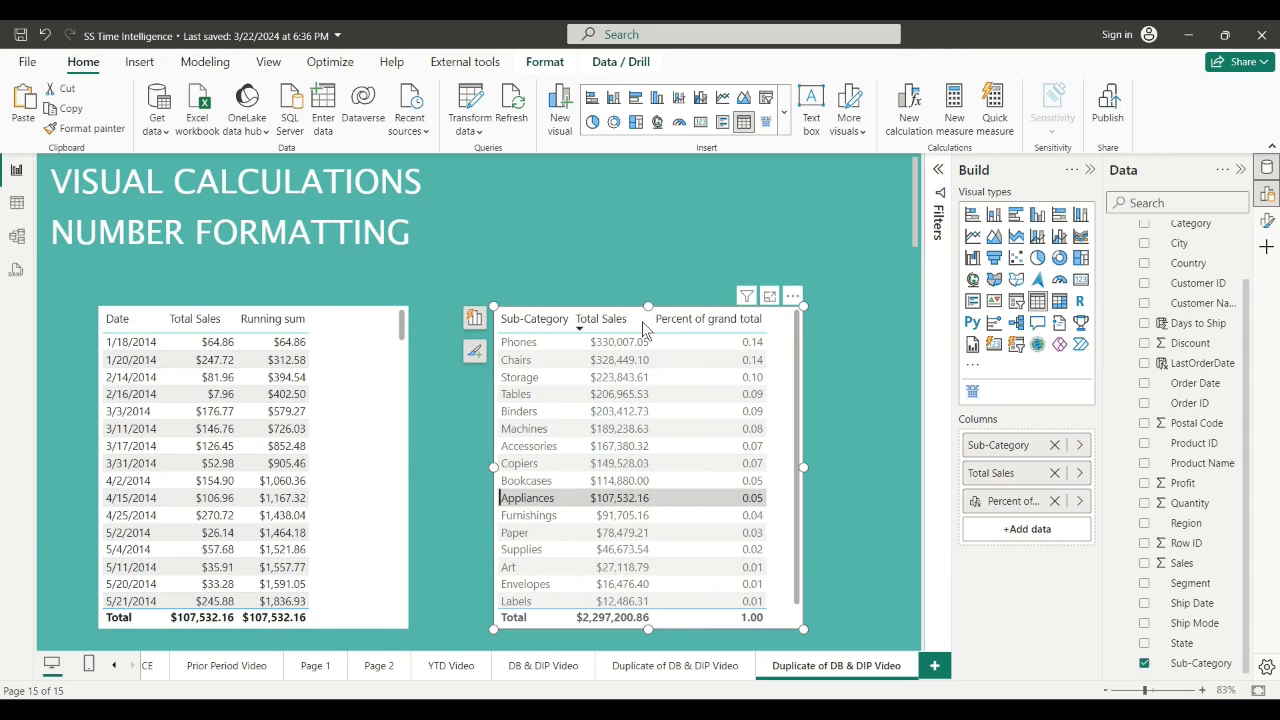
{"action": "left_click", "coordinate": [674, 498]}
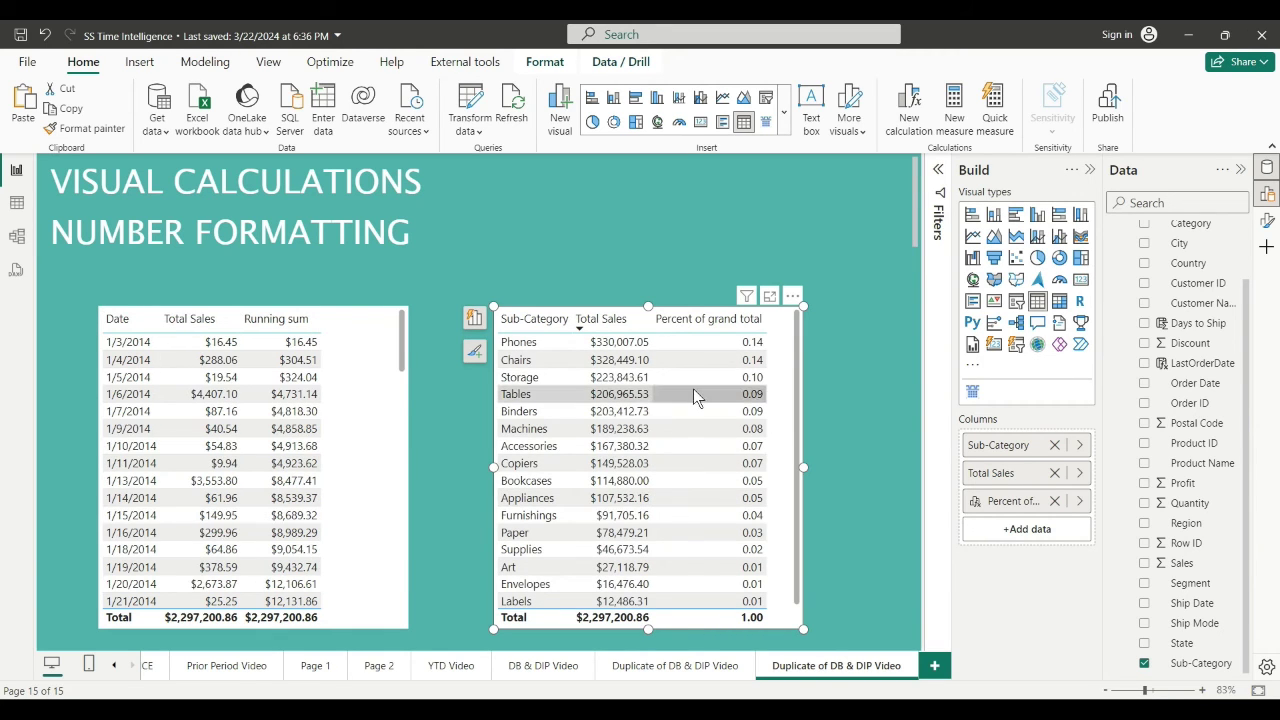
{"action": "right_click", "coordinate": [1006, 504]}
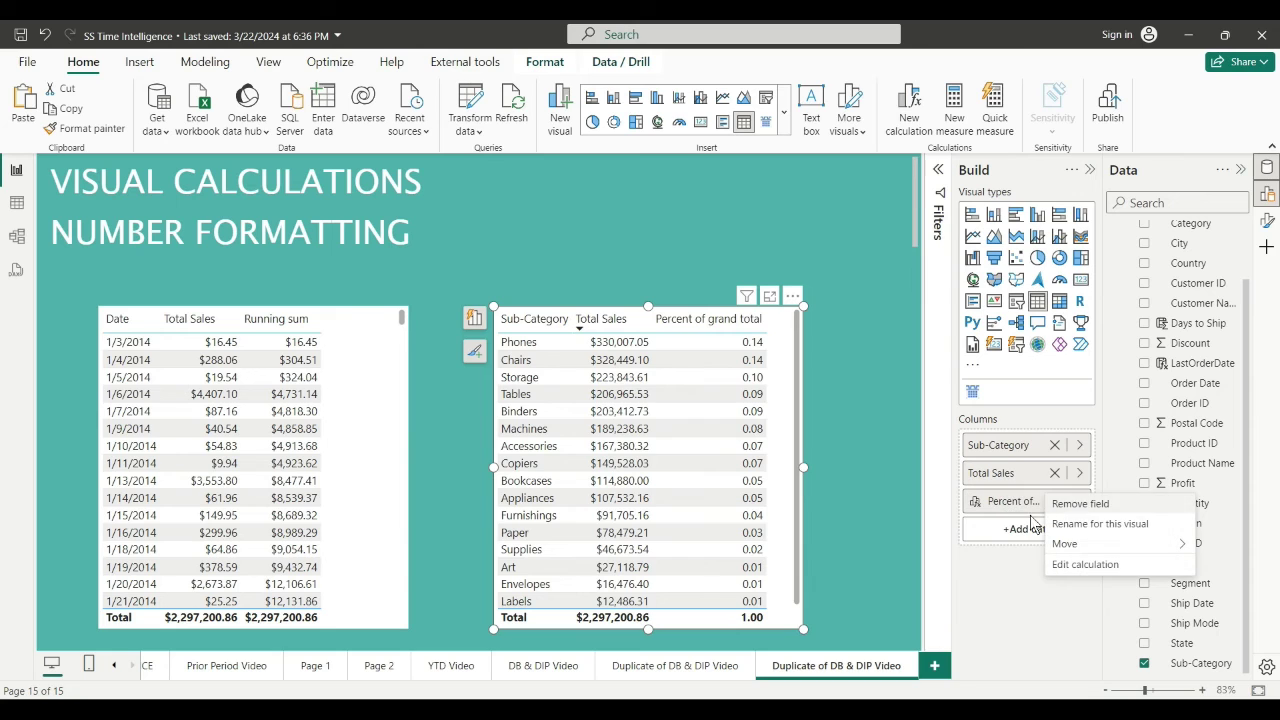
- Wrap Percent of grand total in FORMAT(...,"PERCENT") to show values like 14.37%, then return to the report
{"action": "left_click", "coordinate": [1084, 564]}
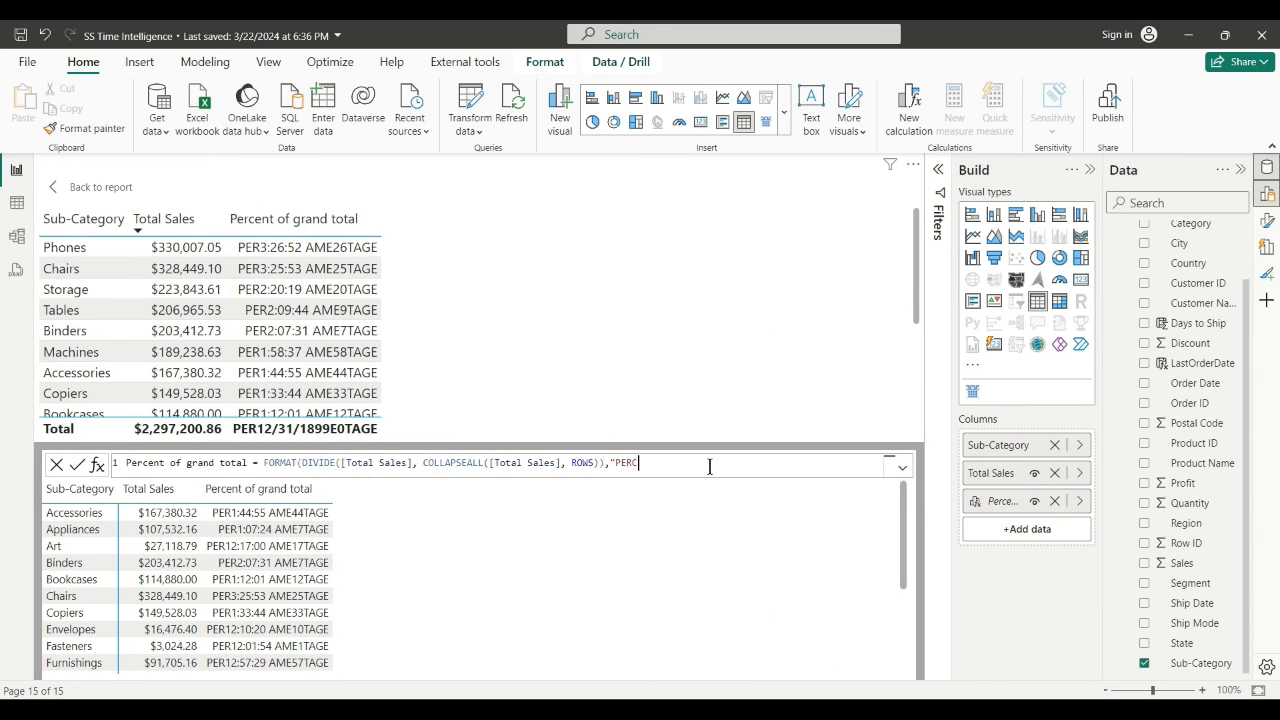
{"action": "key", "text": "BackSpace"}
{"action": "key", "text": "BackSpace"}
{"action": "key", "text": "BackSpace"}
{"action": "key", "text": "BackSpace"}
{"action": "type", "text": "PERCENT\")"}
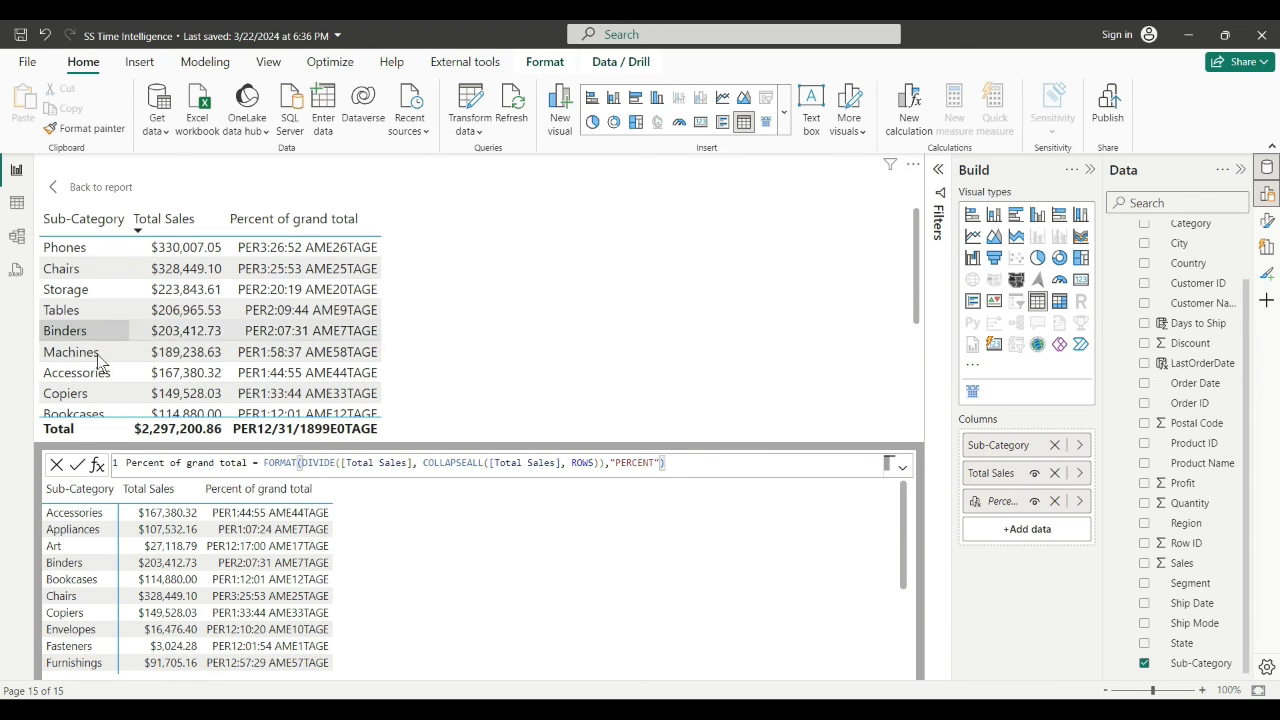
{"action": "left_click", "coordinate": [71, 473]}
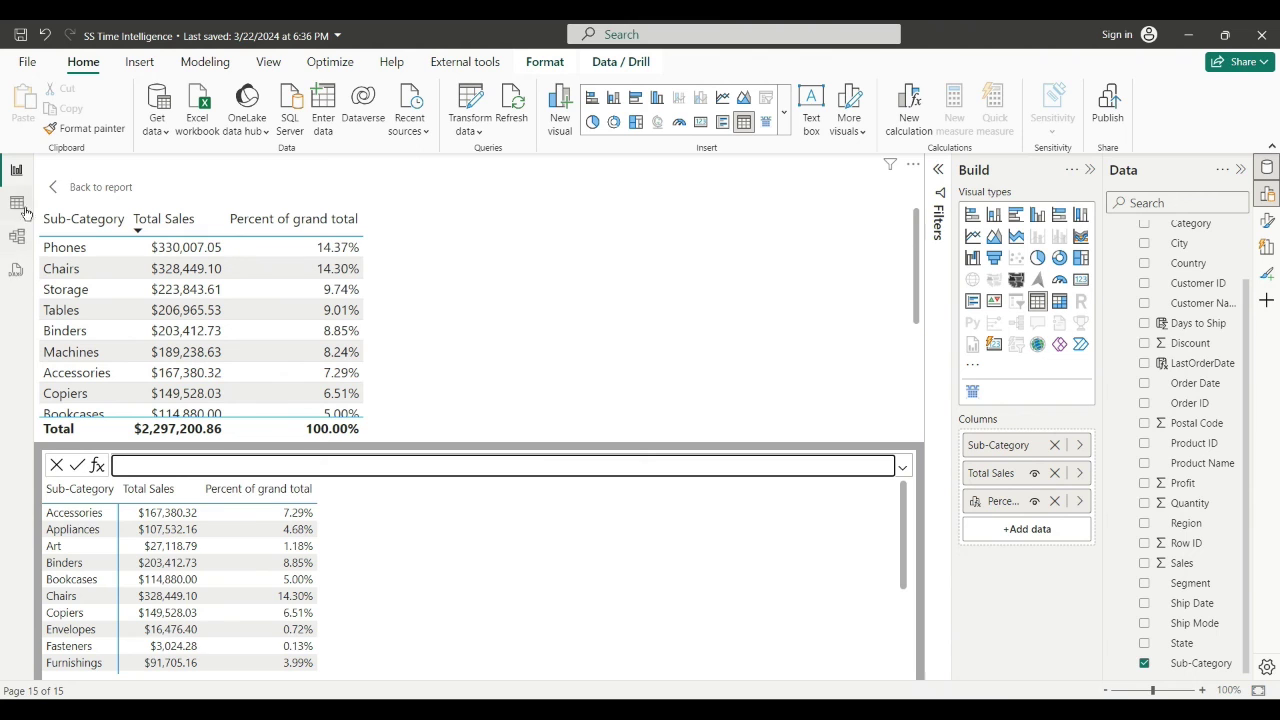
{"action": "left_click", "coordinate": [60, 195]}
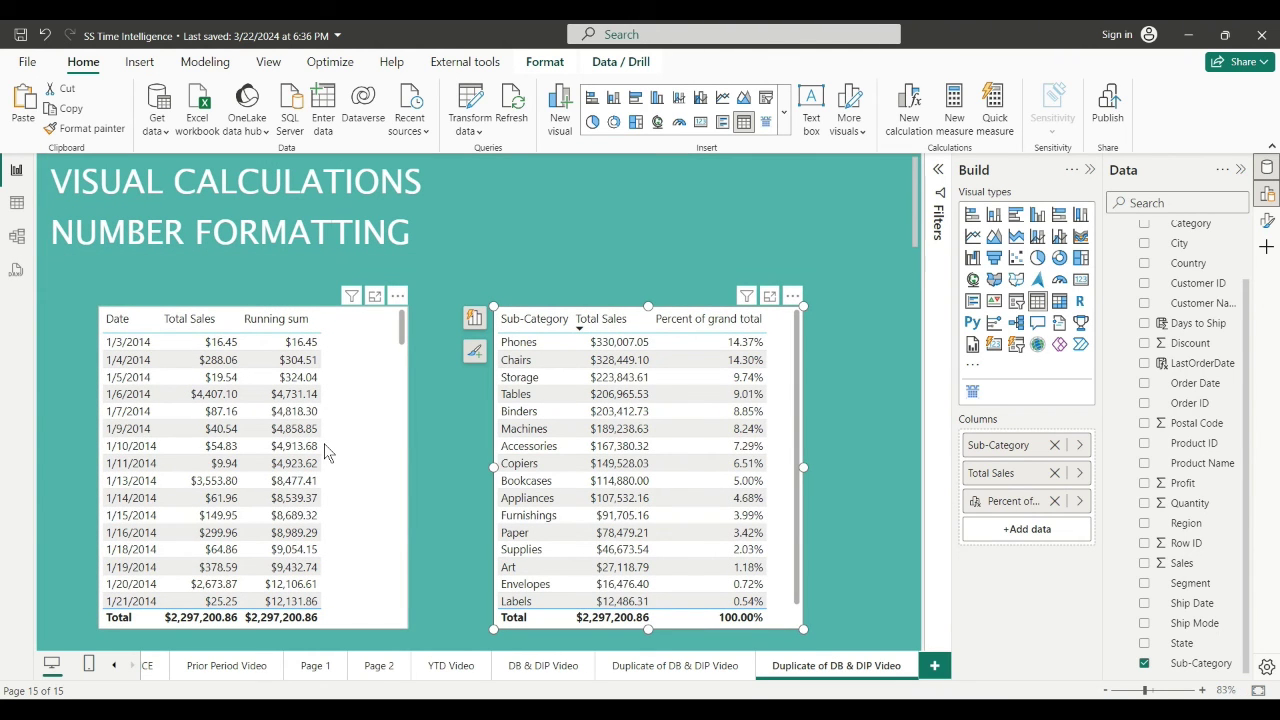
{"action": "left_click", "coordinate": [328, 447]}
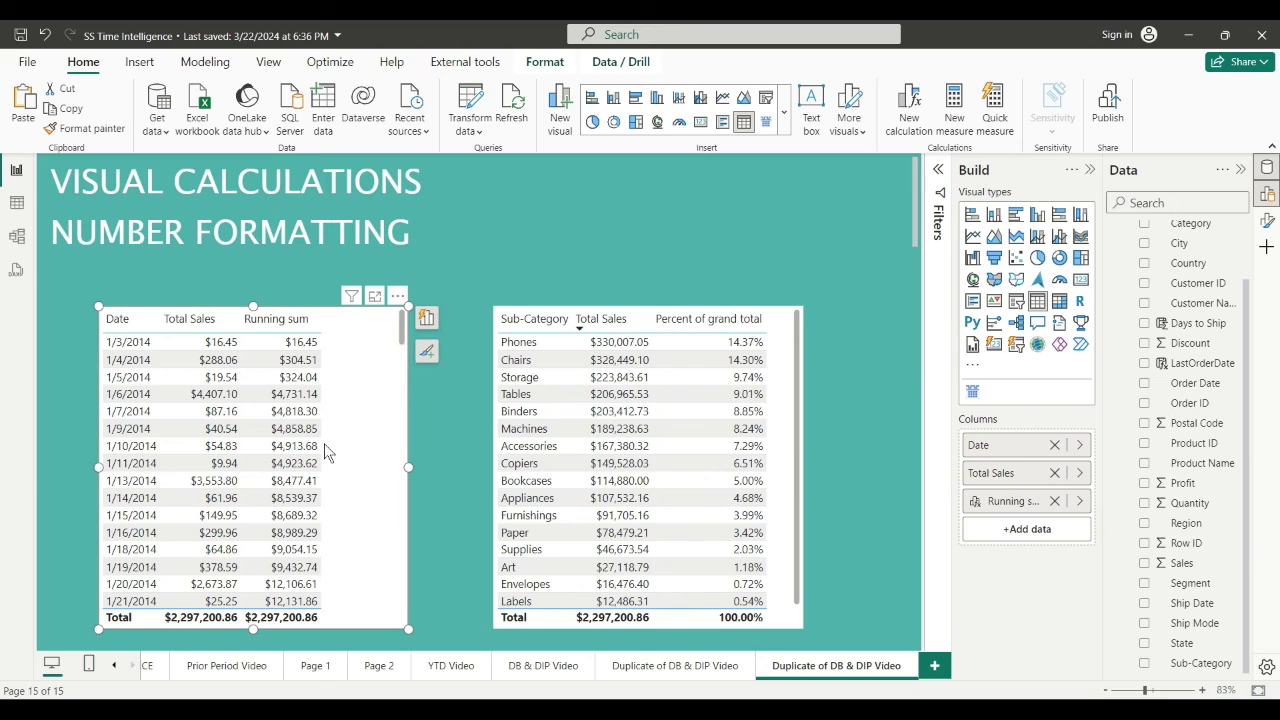